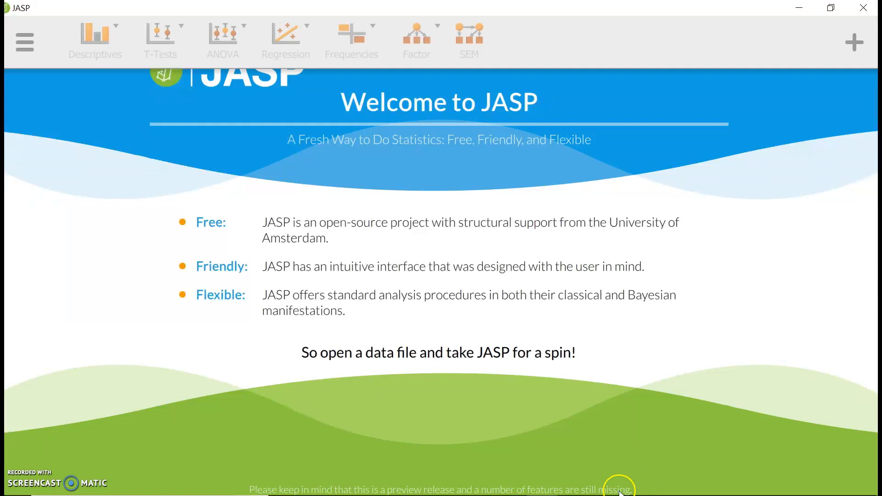
# Open the data file "Example Data - Goals, Identity, and GPA" from the Example Data JASP folder on the computer.
pyautogui.moveTo(597, 495)
pyautogui.moveTo(539, 486)
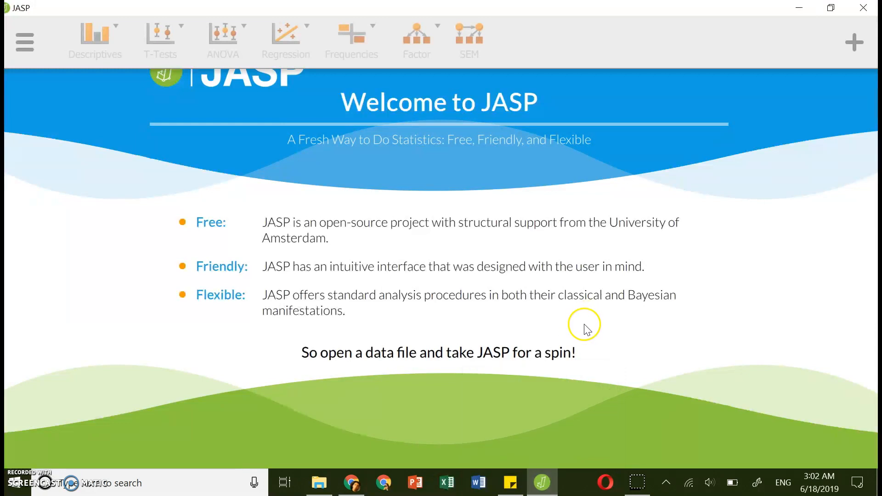
pyautogui.click(26, 43)
pyautogui.click(23, 85)
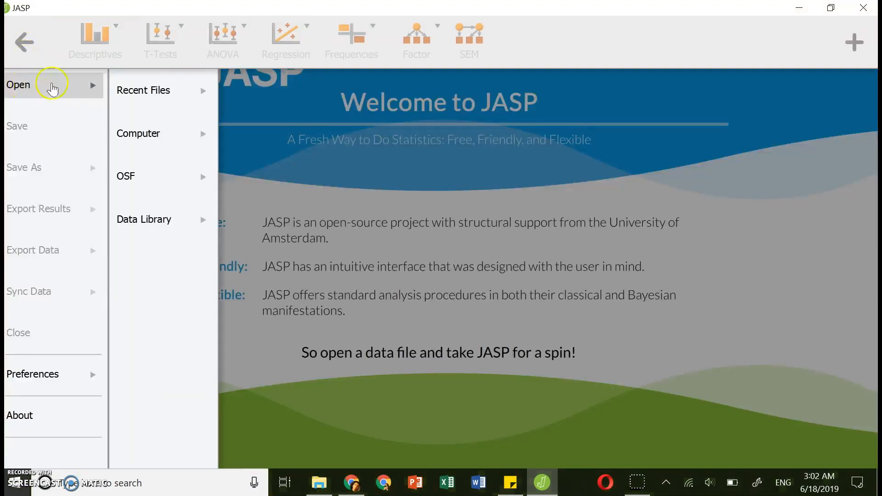
pyautogui.click(169, 137)
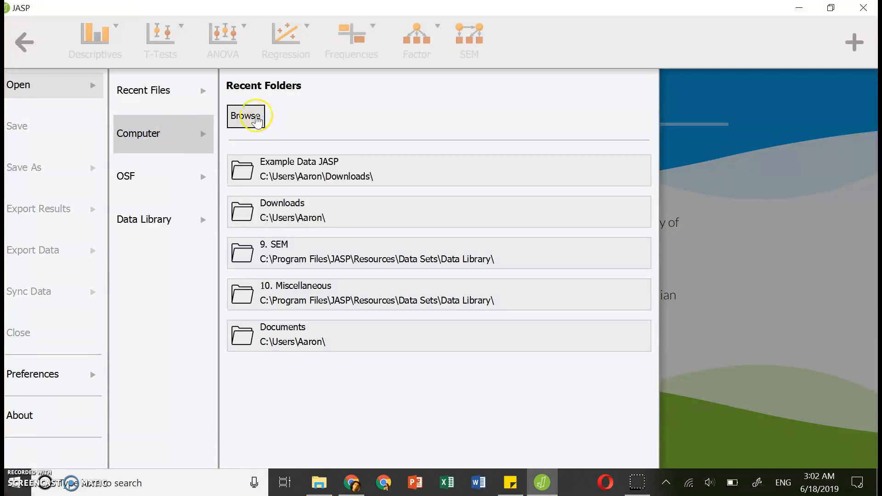
pyautogui.click(255, 121)
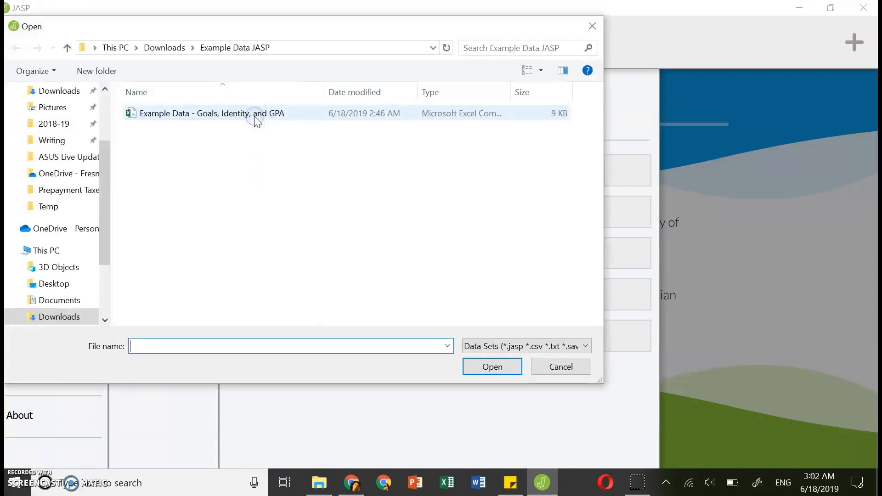
pyautogui.click(177, 116)
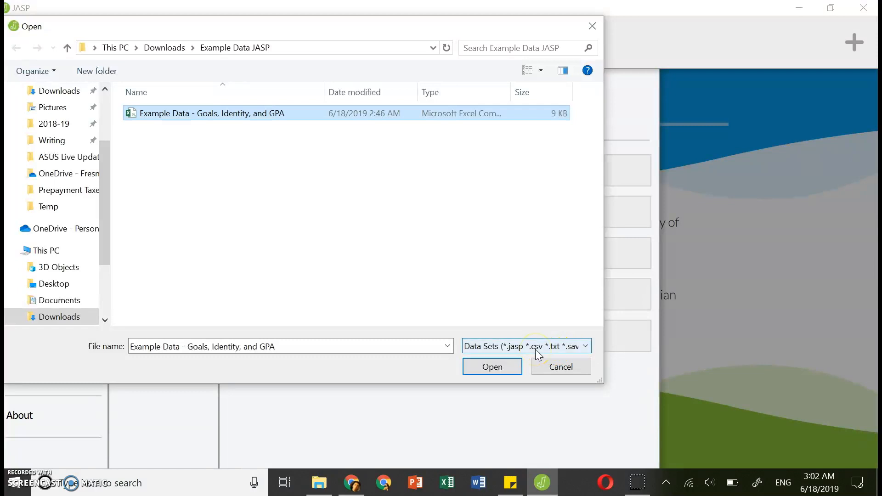
pyautogui.click(489, 368)
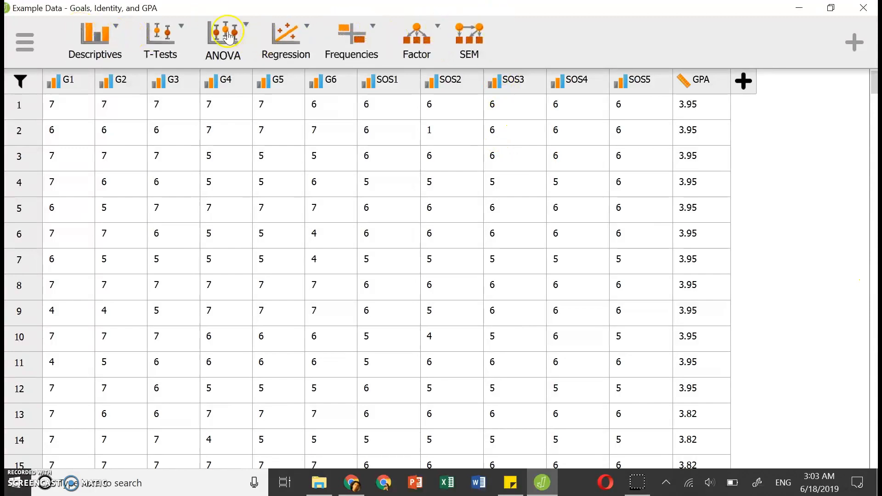
# Start a Confirmatory Factor Analysis on the loaded data set.
pyautogui.click(441, 29)
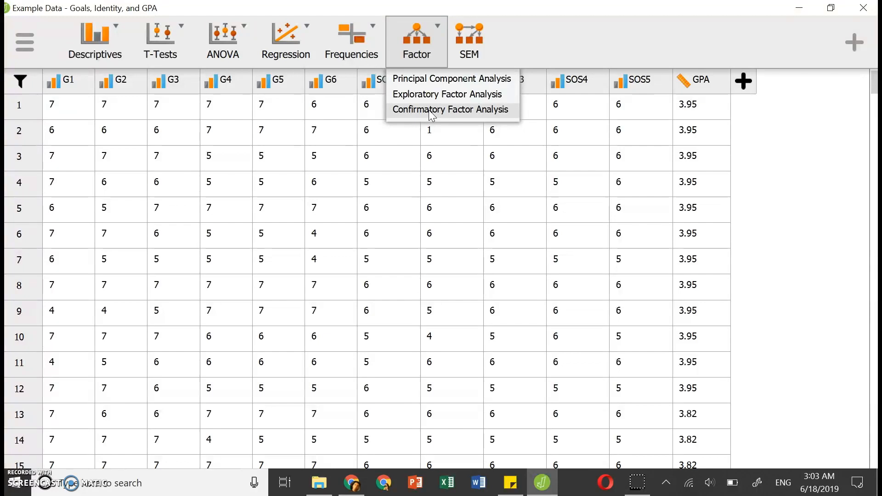
pyautogui.click(440, 30)
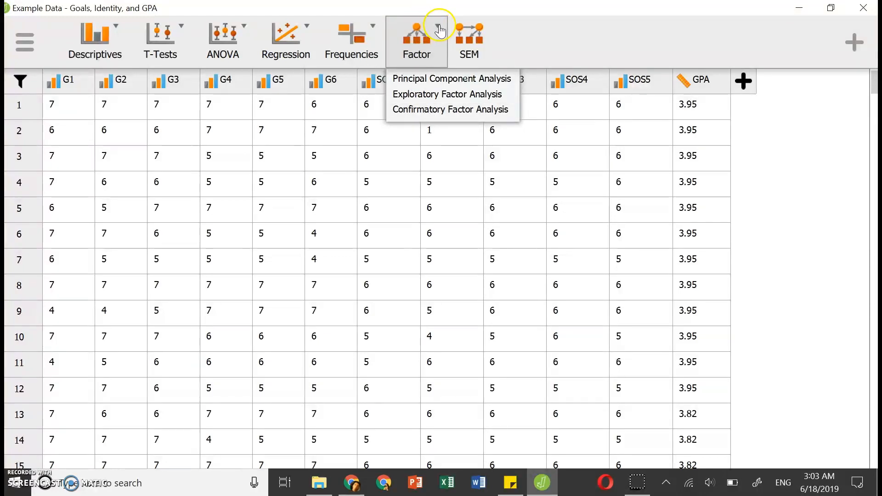
pyautogui.click(426, 112)
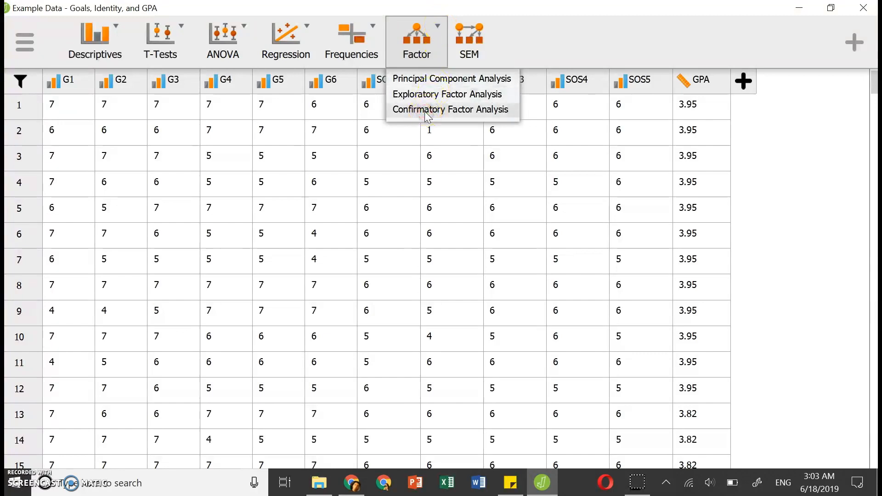
pyautogui.click(421, 114)
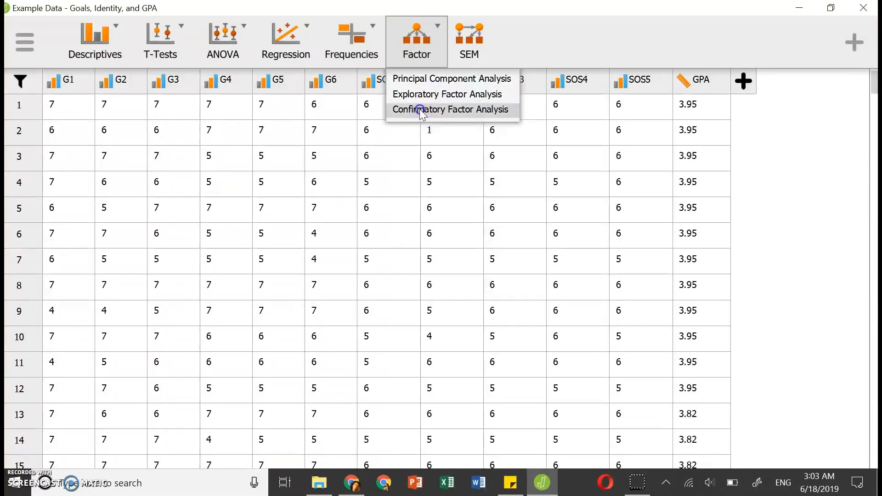
pyautogui.click(288, 156)
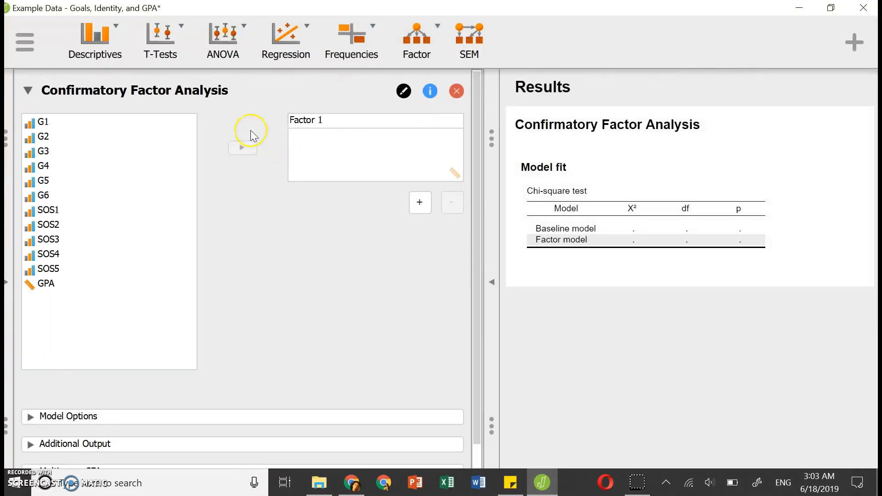
# Examine the data sheet, the expanded results view and the variable list of the factor analysis.
pyautogui.click(31, 229)
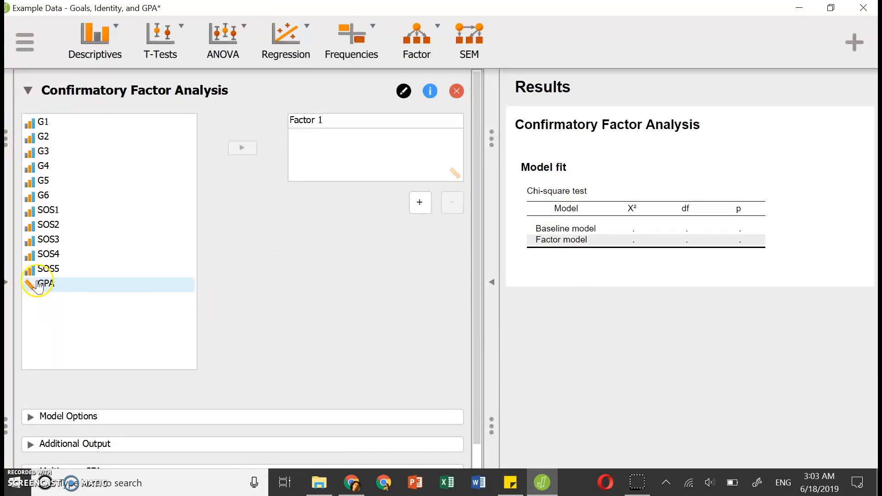
pyautogui.click(8, 283)
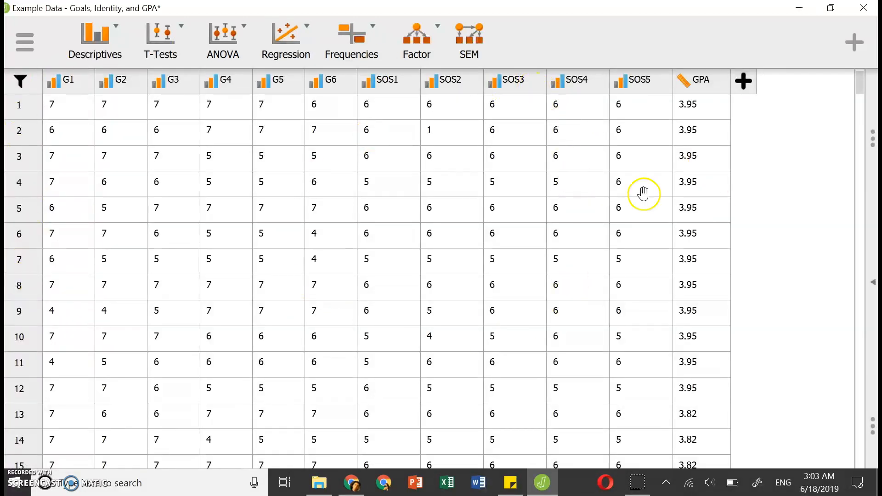
pyautogui.click(873, 289)
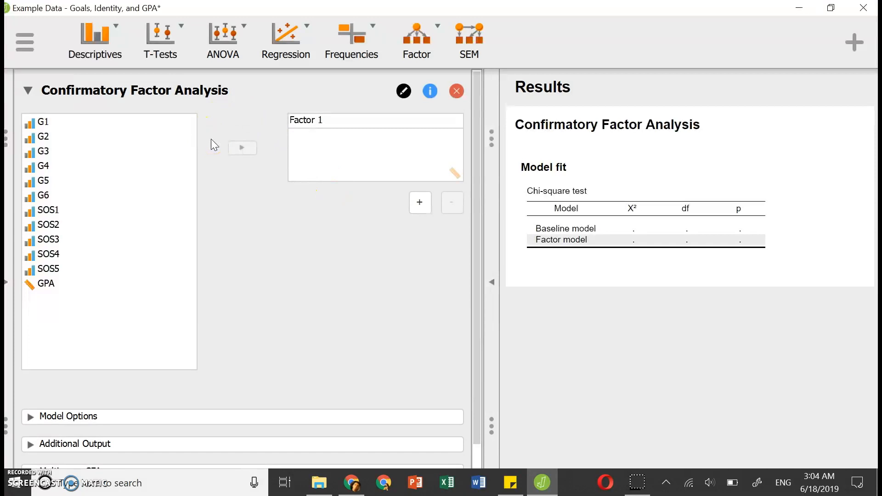
pyautogui.click(491, 283)
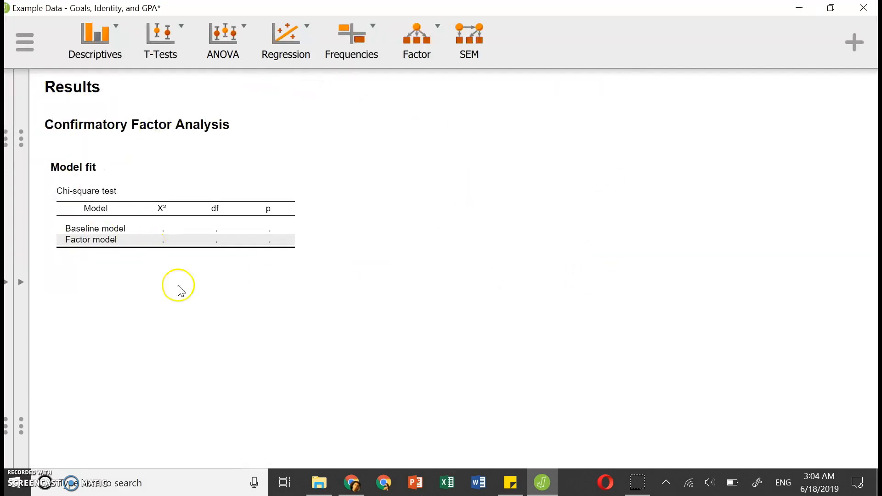
pyautogui.click(21, 282)
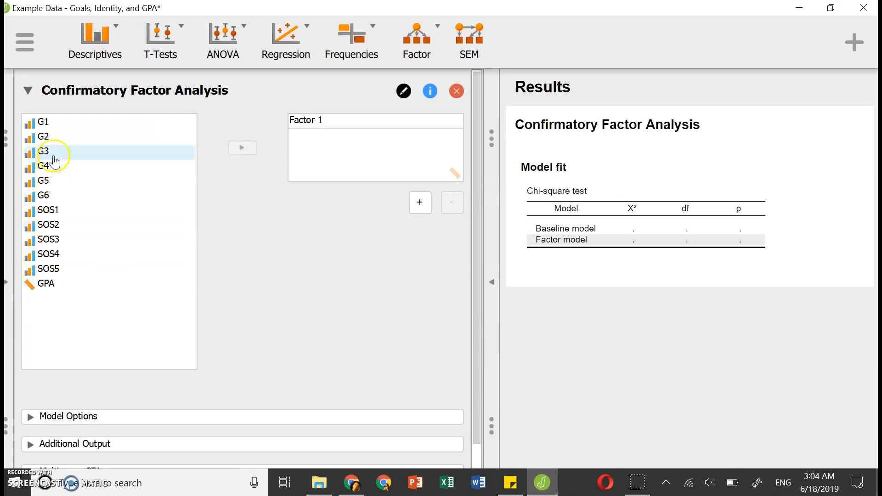
pyautogui.click(46, 275)
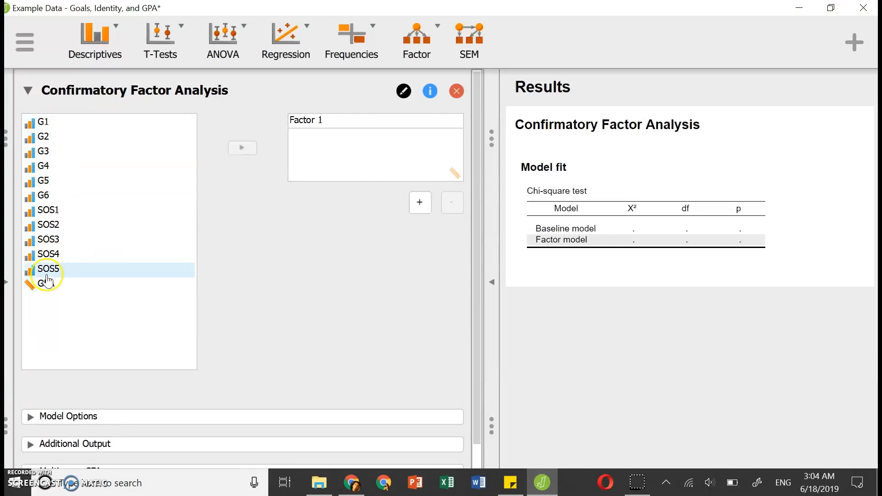
pyautogui.click(54, 122)
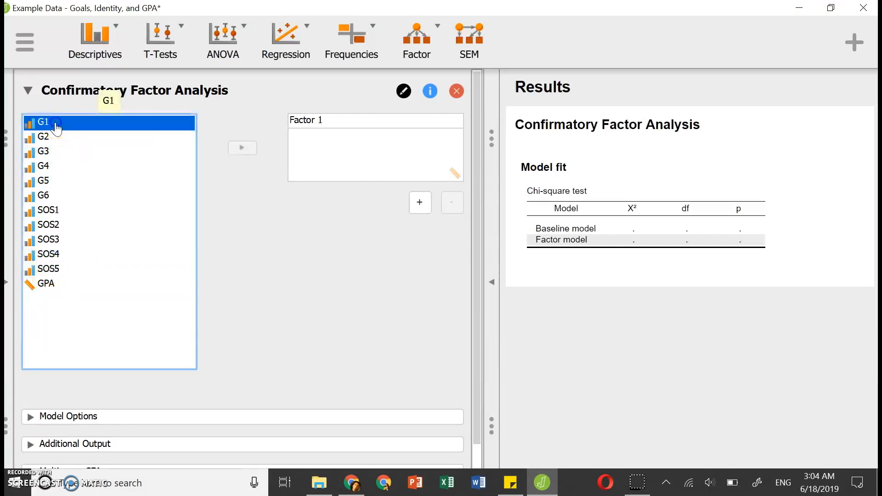
# Change the column type of G1, G2 and G3 to Scale in the data sheet.
pyautogui.click(9, 288)
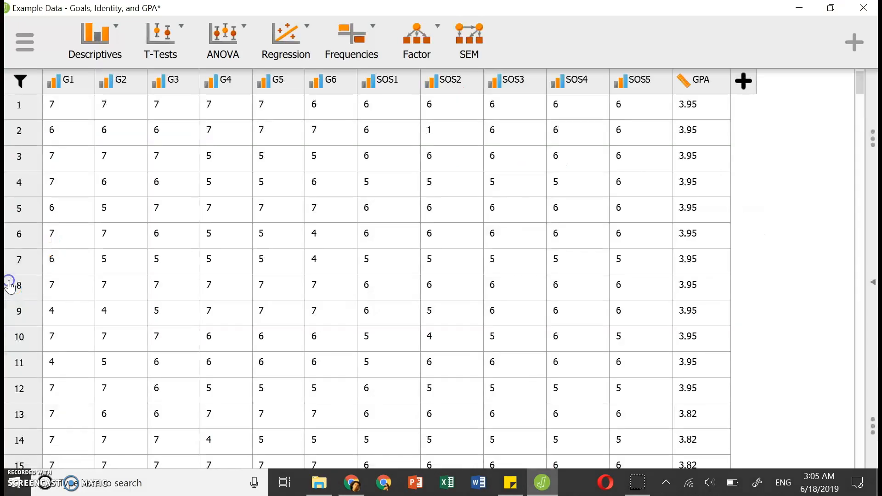
pyautogui.click(57, 89)
pyautogui.click(56, 87)
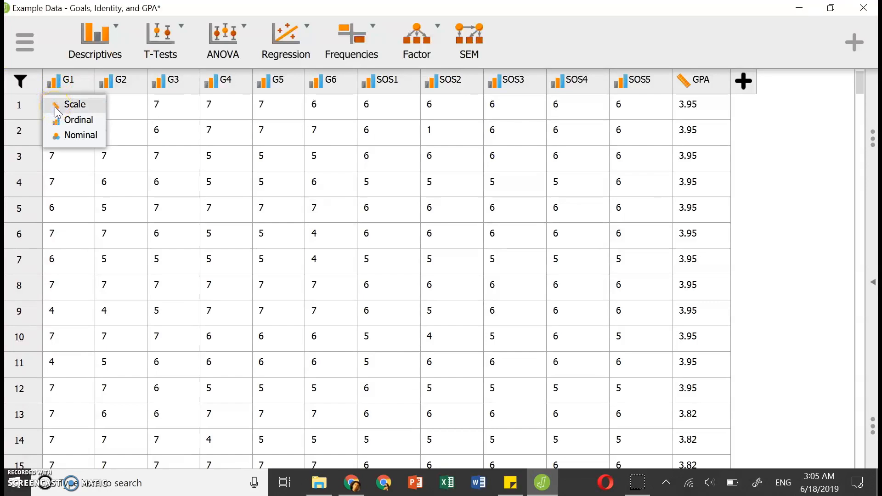
pyautogui.click(57, 104)
pyautogui.click(113, 85)
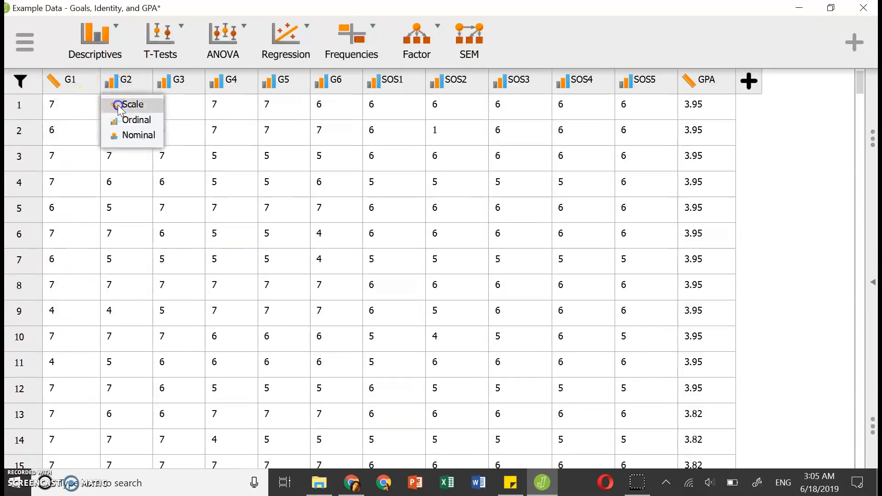
pyautogui.click(120, 104)
pyautogui.click(171, 87)
pyautogui.click(178, 103)
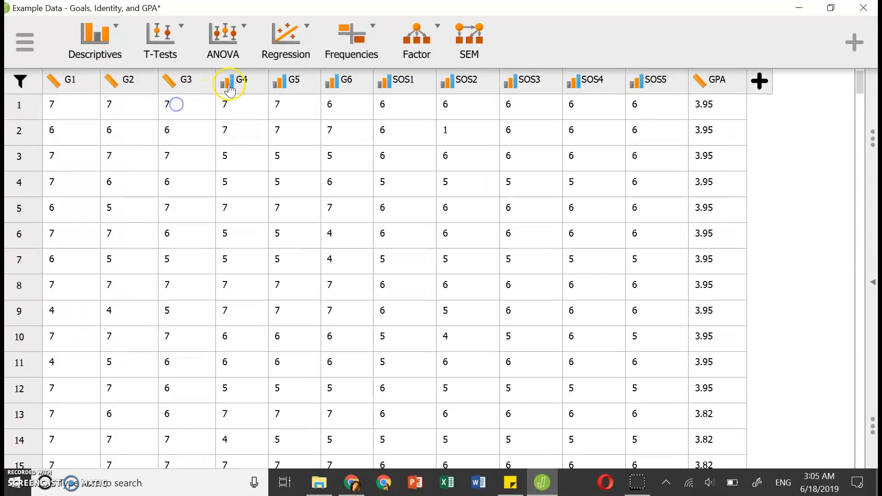
# Change the column type of G4, G5 and G6 to Scale.
pyautogui.click(226, 84)
pyautogui.click(240, 104)
pyautogui.click(289, 84)
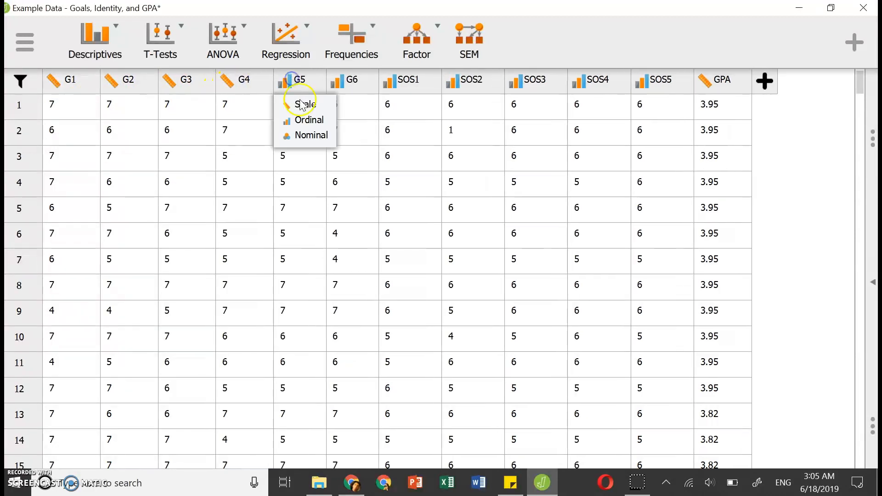
pyautogui.click(301, 104)
pyautogui.click(346, 83)
pyautogui.click(350, 104)
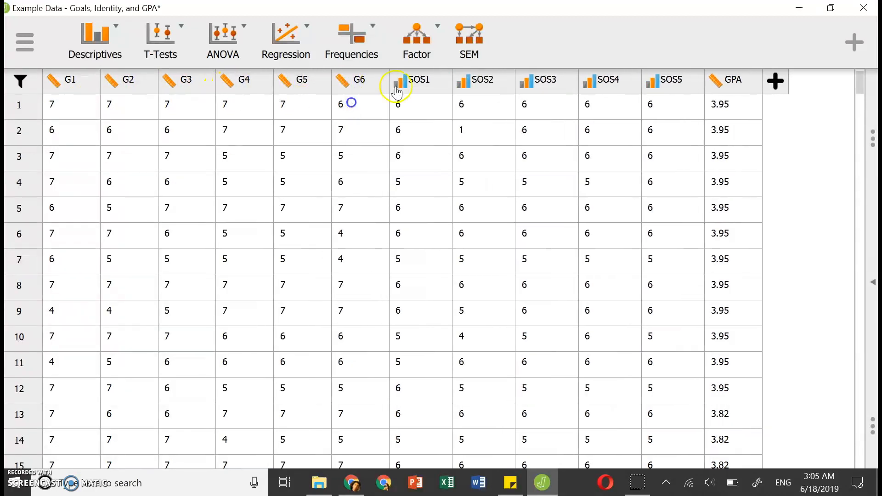
# Change the column type of SOS1, SOS2, SOS3, SOS4 and SOS5 to Scale.
pyautogui.click(404, 83)
pyautogui.click(421, 104)
pyautogui.click(465, 83)
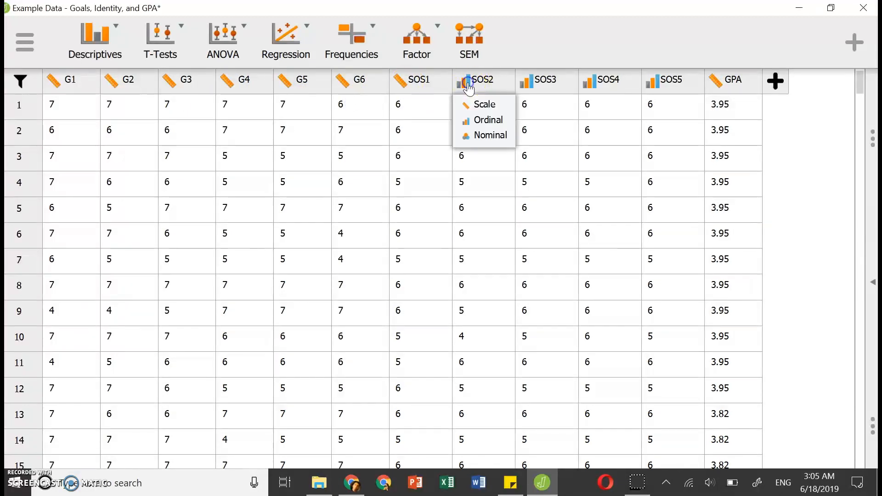
pyautogui.click(474, 106)
pyautogui.click(525, 83)
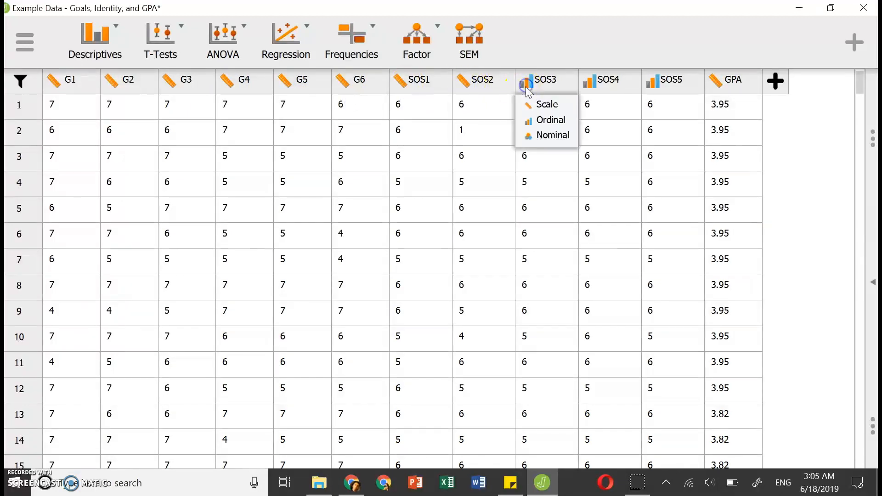
pyautogui.click(533, 106)
pyautogui.click(590, 86)
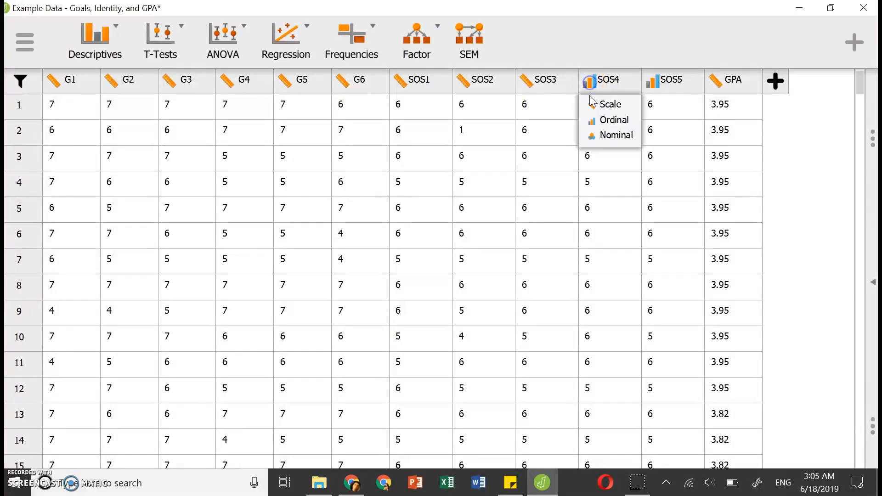
pyautogui.click(588, 104)
pyautogui.click(660, 85)
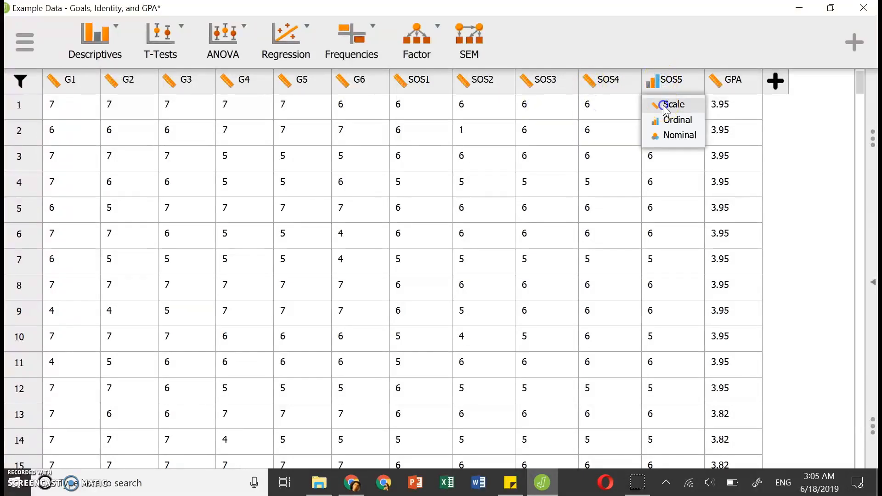
pyautogui.click(664, 104)
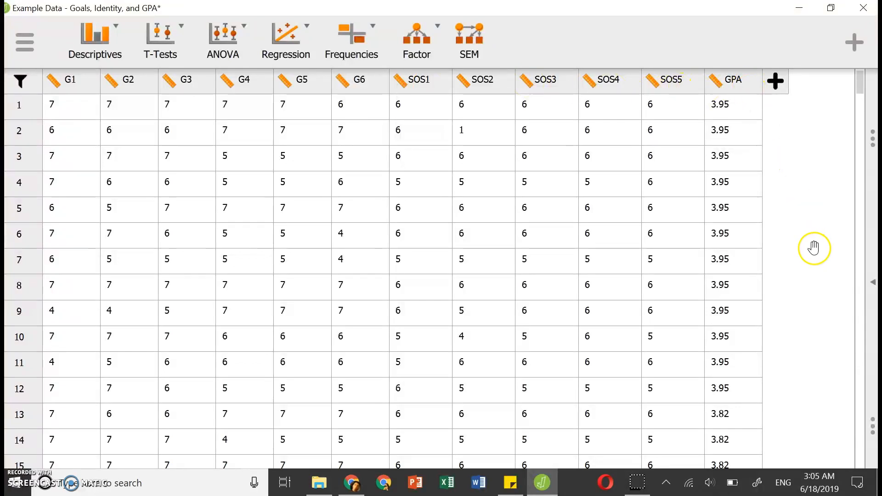
# Return to the Confirmatory Factor Analysis setup and assign G1, G2 and G3 to Factor 1.
pyautogui.click(872, 285)
pyautogui.click(104, 125)
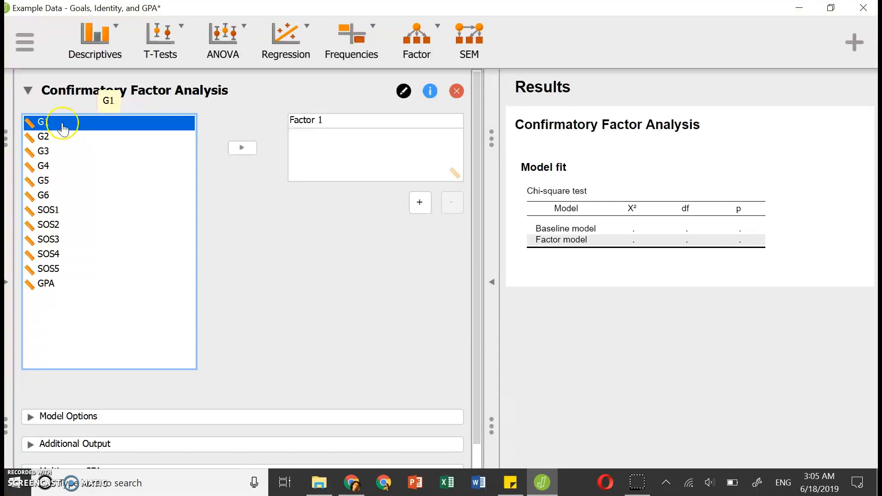
pyautogui.keyDown('shift'); pyautogui.click(59, 155); pyautogui.keyUp('shift')
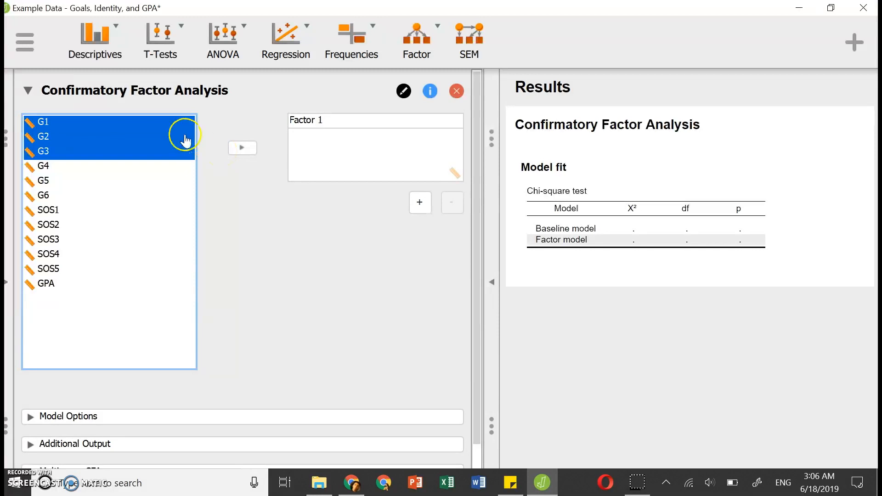
pyautogui.click(157, 123)
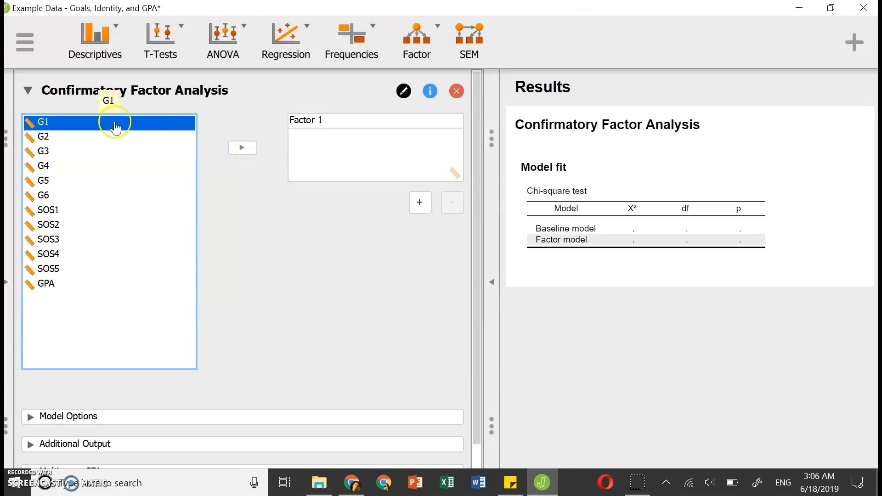
pyautogui.keyDown('shift'); pyautogui.click(55, 156); pyautogui.keyUp('shift')
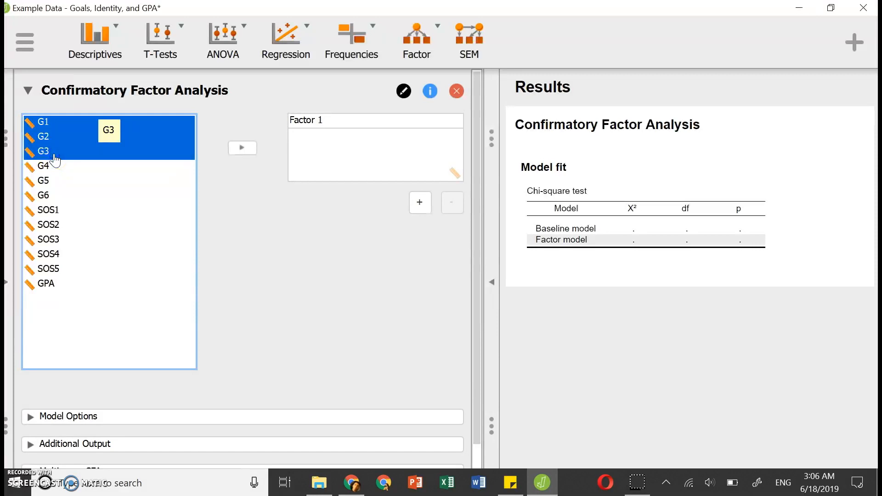
pyautogui.click(241, 150)
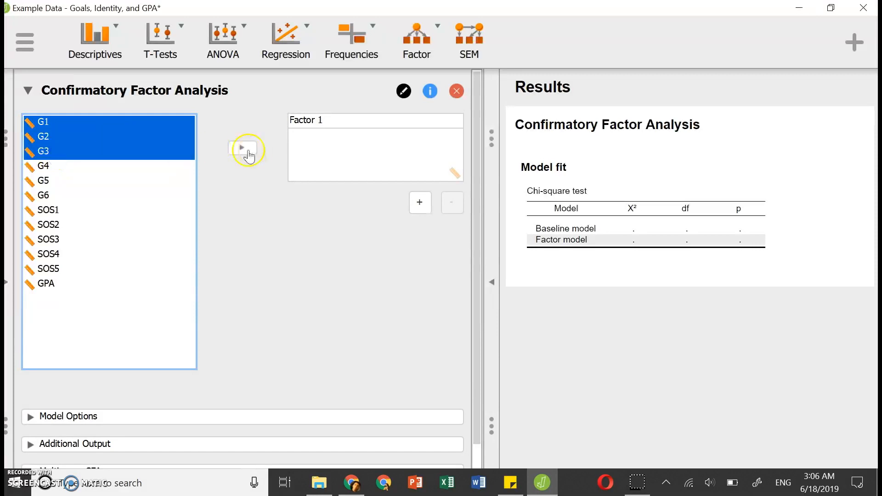
pyautogui.click(241, 148)
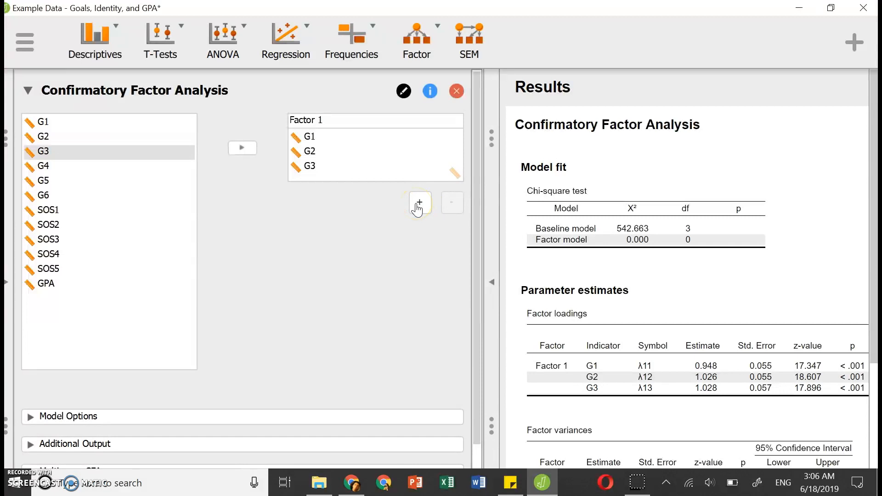
# Add a second factor to the model and assign G4, G5 and G6 to Factor 2.
pyautogui.click(418, 206)
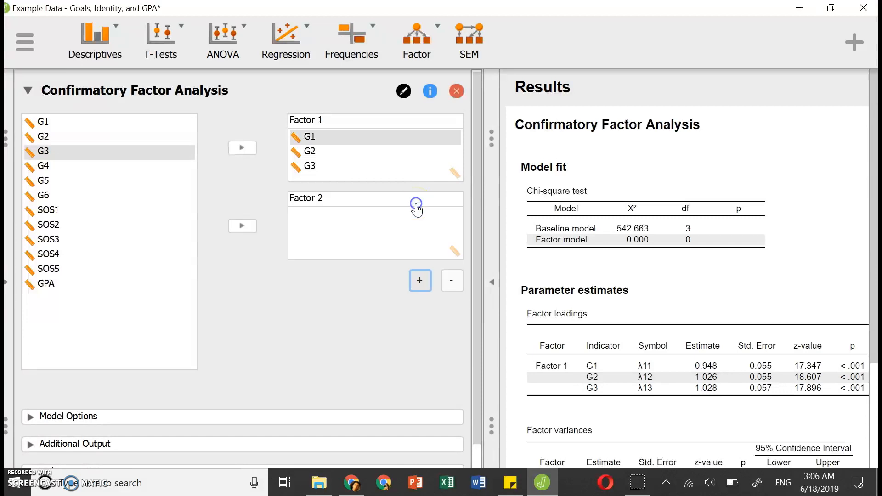
pyautogui.click(82, 166)
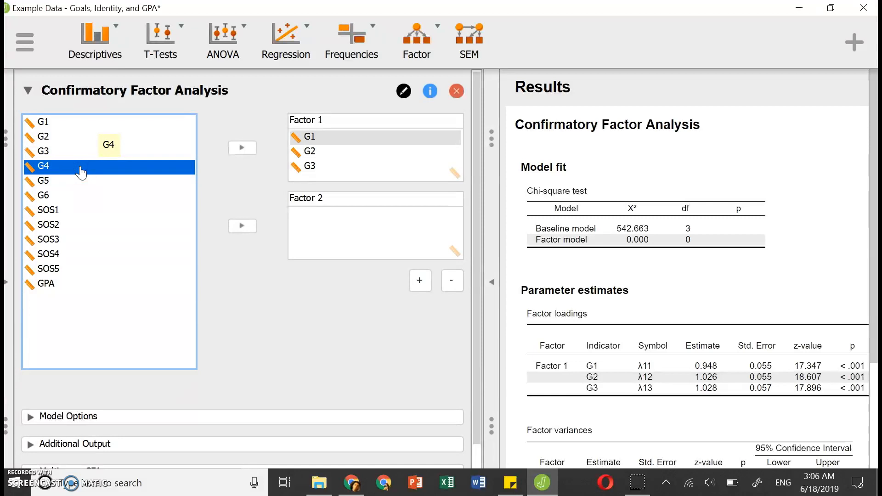
pyautogui.hotkey('shift', 'Down')
pyautogui.hotkey('shift', 'Down')
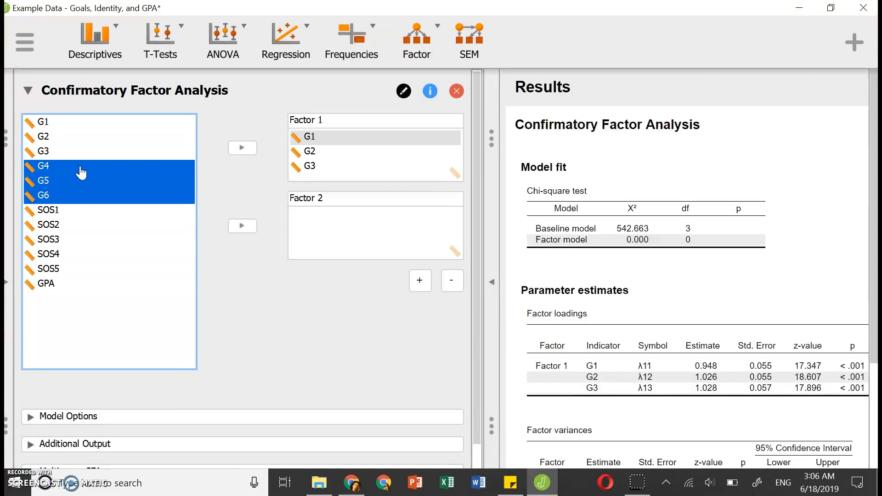
pyautogui.click(243, 227)
pyautogui.click(245, 228)
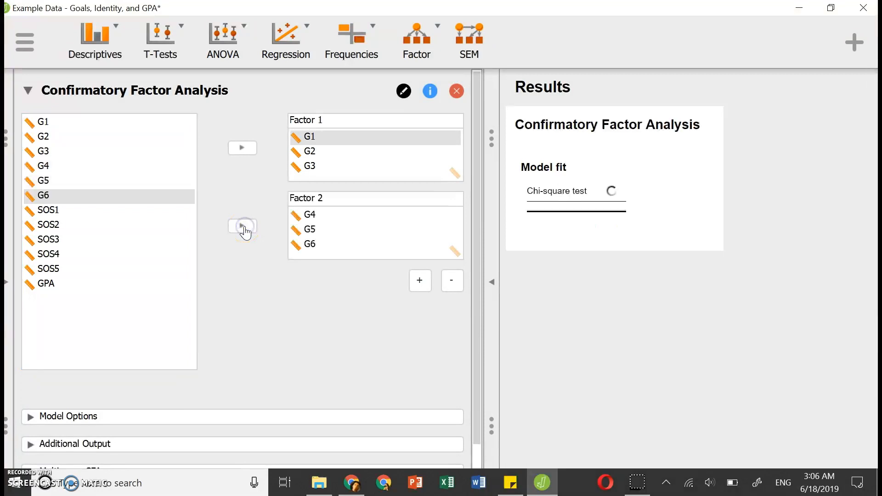
# Add a third factor and assign SOS1, SOS2, SOS3, SOS4 and SOS5 to Factor 3.
pyautogui.click(419, 283)
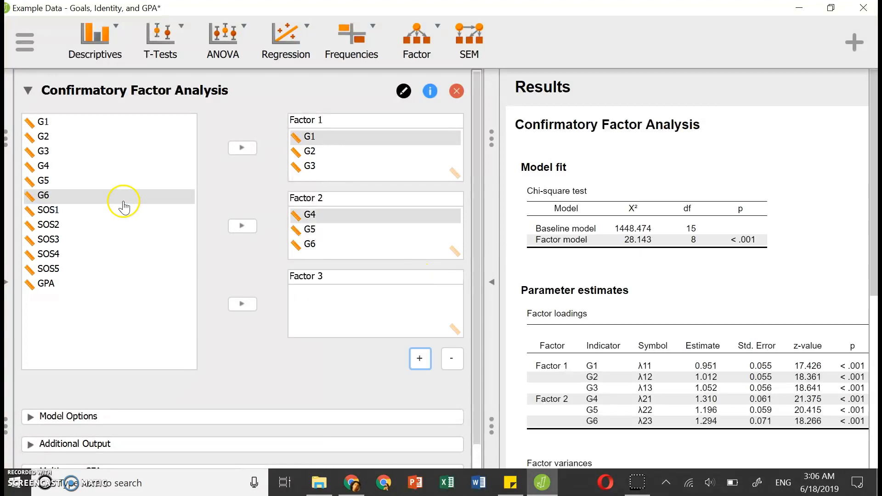
pyautogui.click(96, 210)
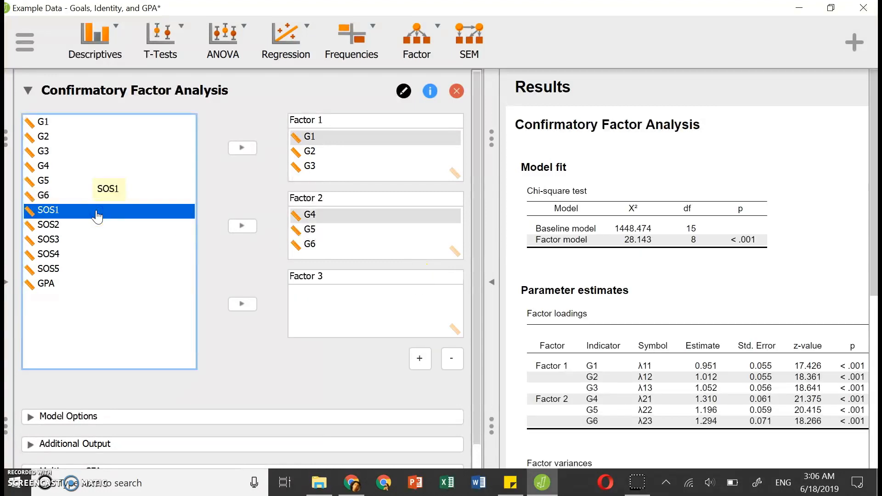
pyautogui.hotkey('shift', 'Down')
pyautogui.hotkey('shift', 'Down')
pyautogui.hotkey('shift', 'Down')
pyautogui.hotkey('shift', 'Down')
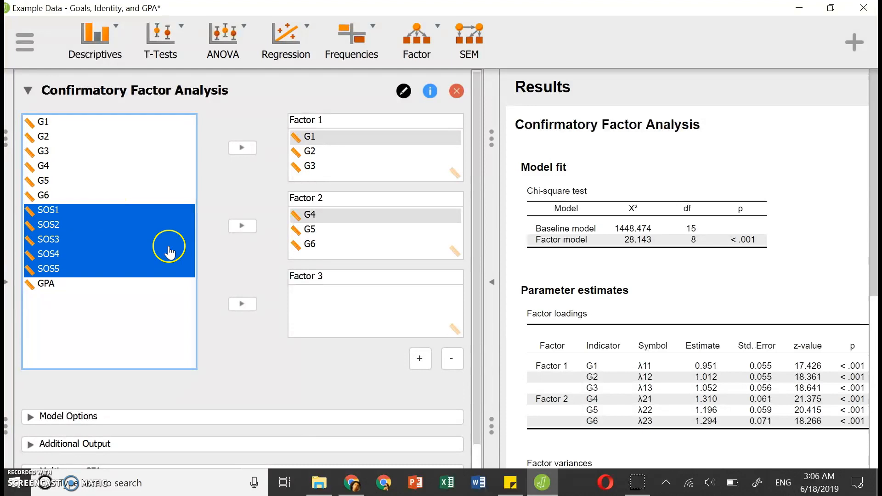
pyautogui.click(242, 304)
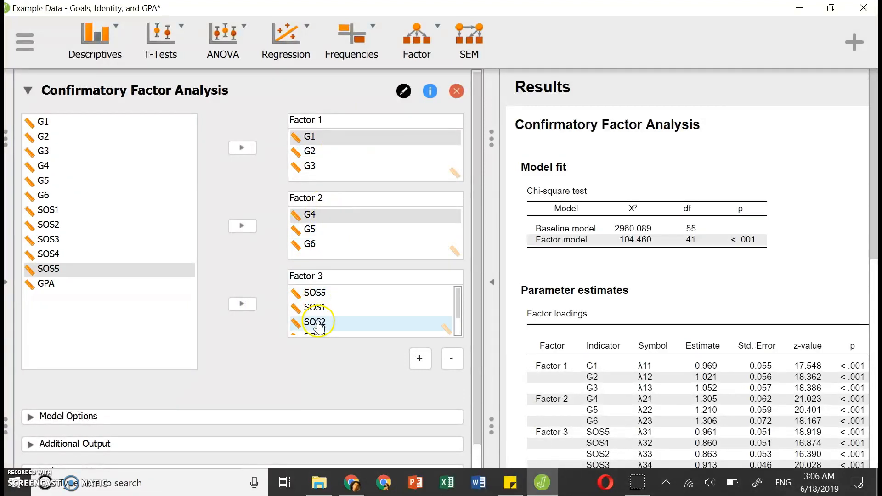
# Expand the model options and examine the mean structure, factor correlation, factor scaling and residual covariance settings.
pyautogui.scroll(-2, 263, 150)
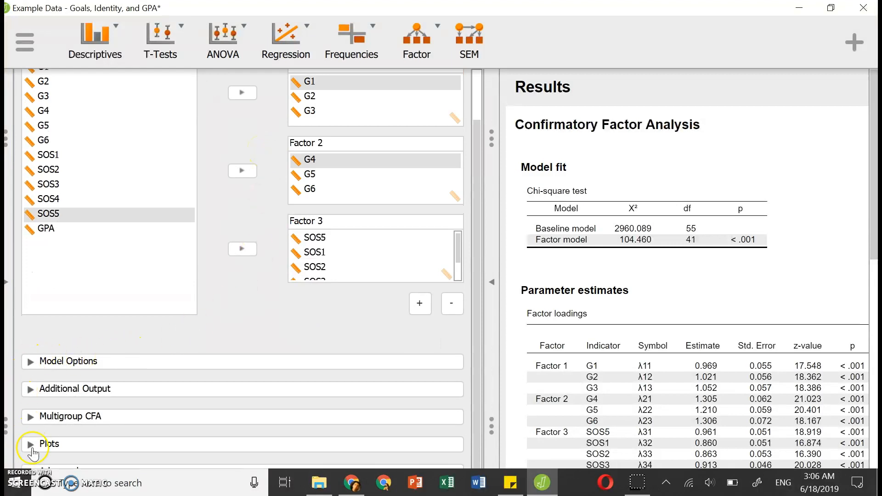
pyautogui.click(30, 363)
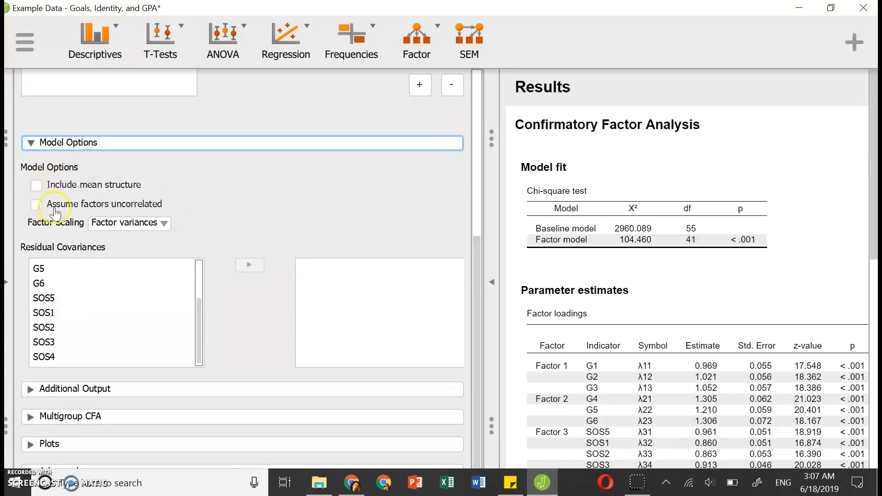
pyautogui.scroll(2, 65, 299)
pyautogui.scroll(5, 65, 299)
pyautogui.scroll(-5, 109, 236)
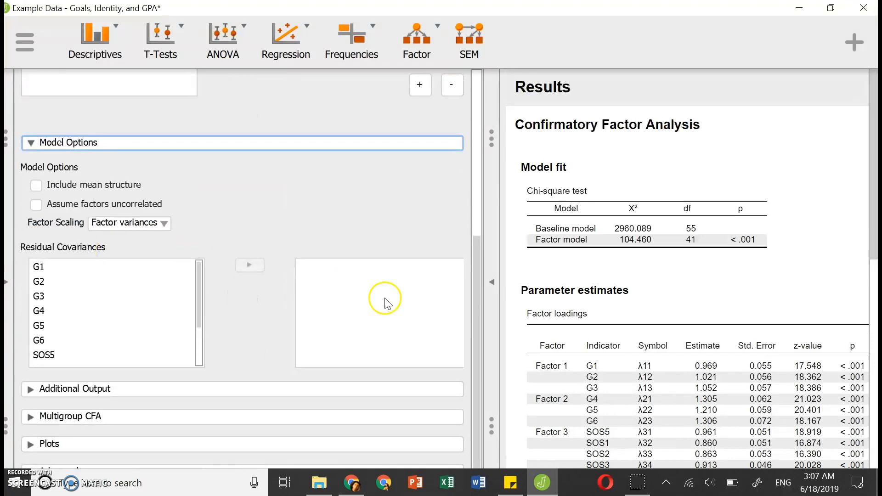
pyautogui.moveTo(477, 272); pyautogui.dragTo(477, 276)
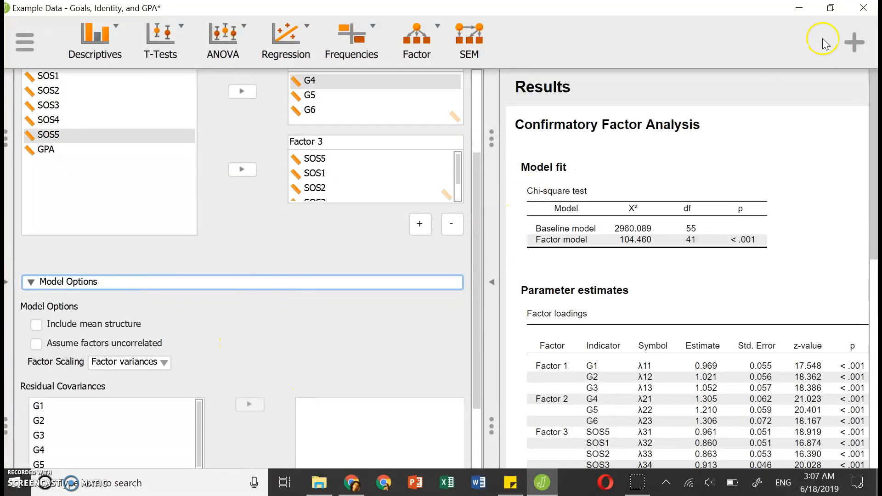
pyautogui.moveTo(473, 222); pyautogui.dragTo(484, 325)
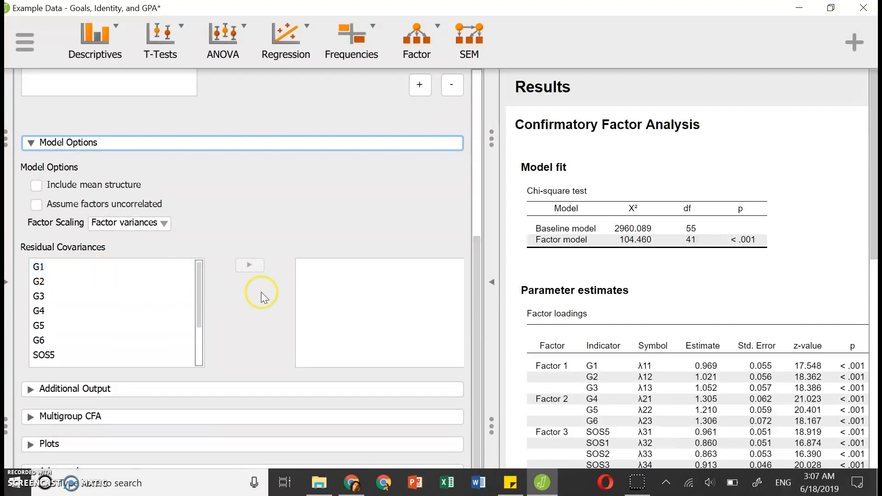
# Include SRMR, TLI, CFI and RMSEA as additional fit measures in the output.
pyautogui.click(30, 390)
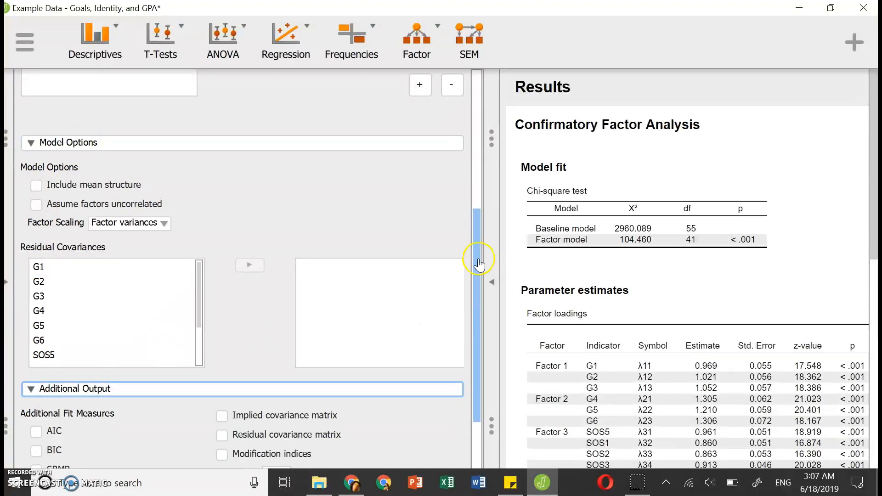
pyautogui.scroll(-3, 476, 256)
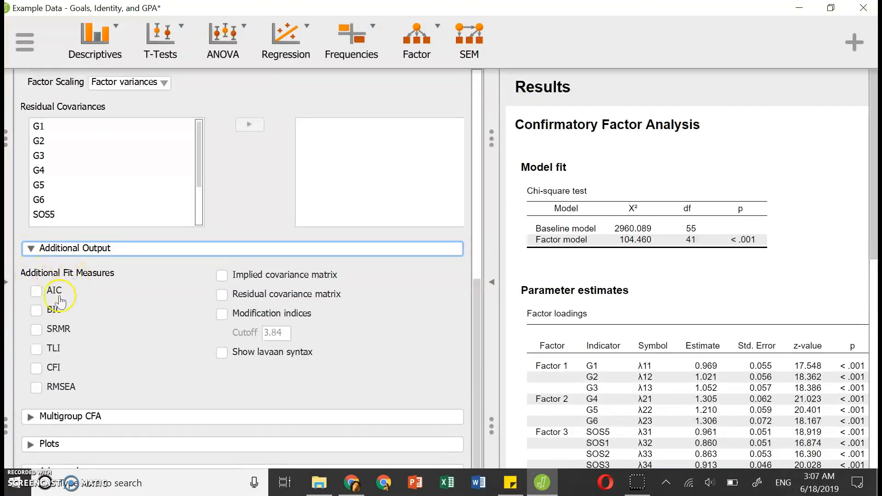
pyautogui.click(37, 331)
pyautogui.click(37, 351)
pyautogui.click(37, 370)
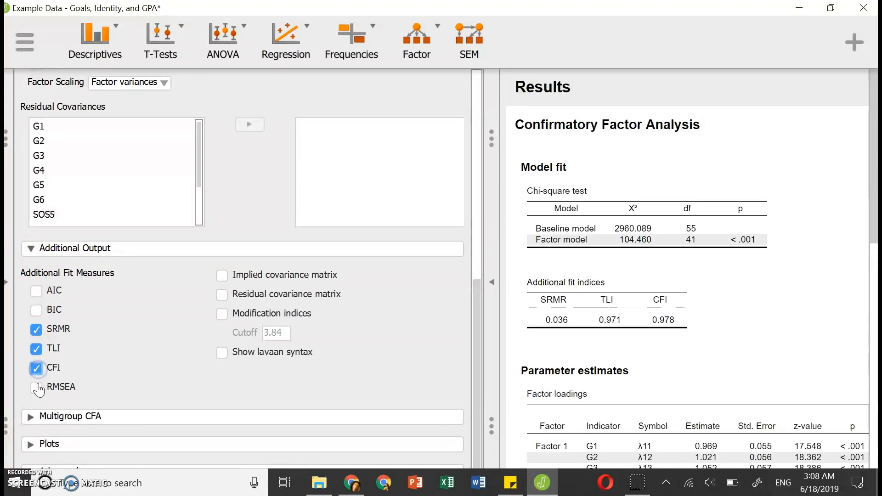
pyautogui.click(36, 388)
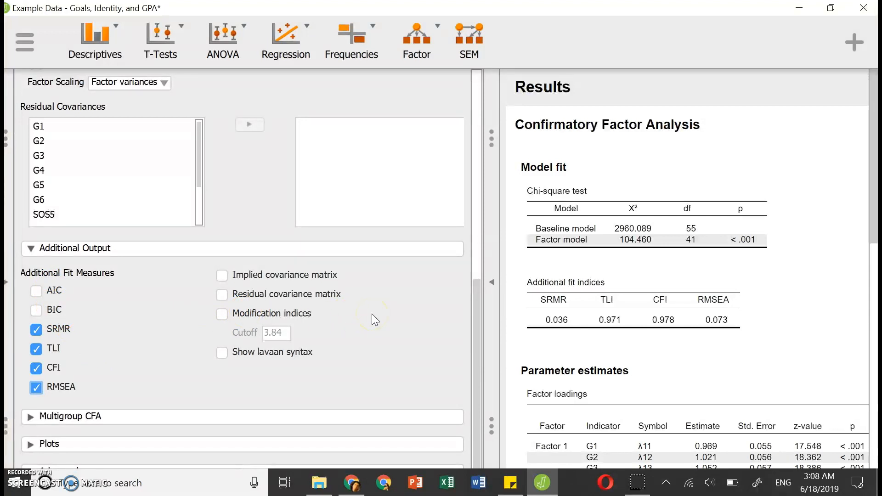
# Request a model plot that shows the parameters, and collapse the plot settings.
pyautogui.click(29, 445)
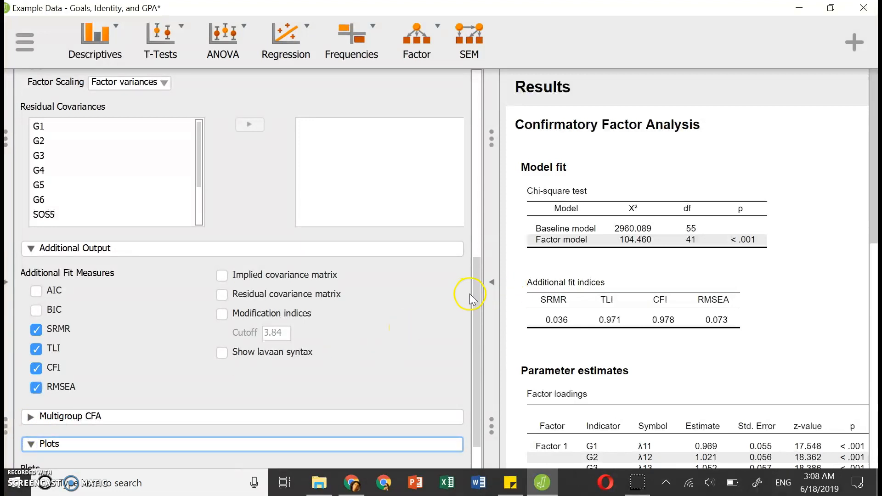
pyautogui.moveTo(476, 296); pyautogui.dragTo(480, 361)
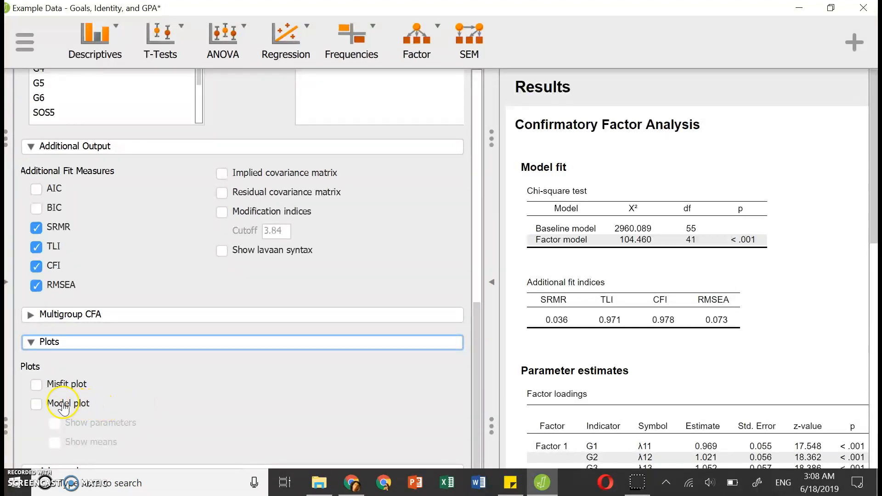
pyautogui.click(37, 403)
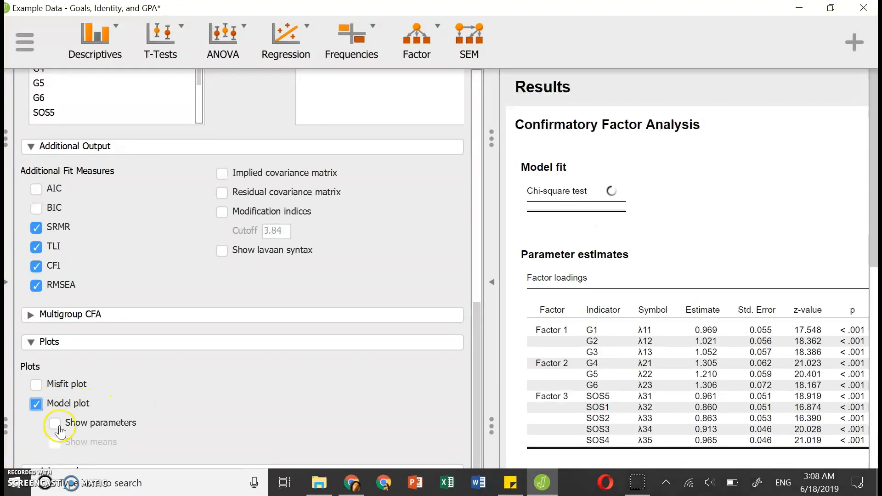
pyautogui.click(55, 425)
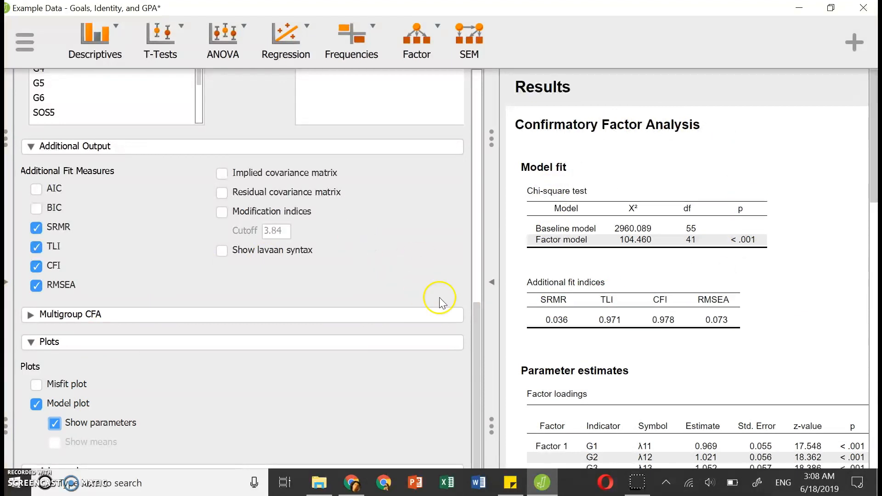
pyautogui.moveTo(476, 340); pyautogui.dragTo(453, 399)
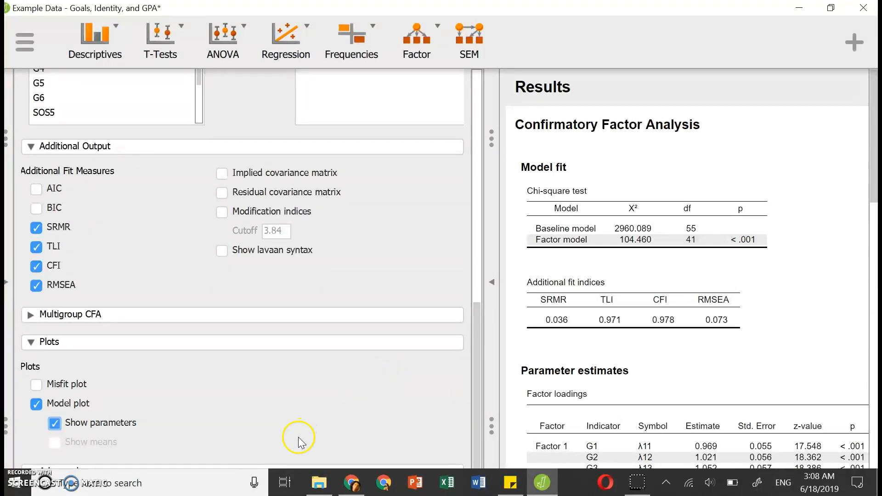
pyautogui.click(28, 342)
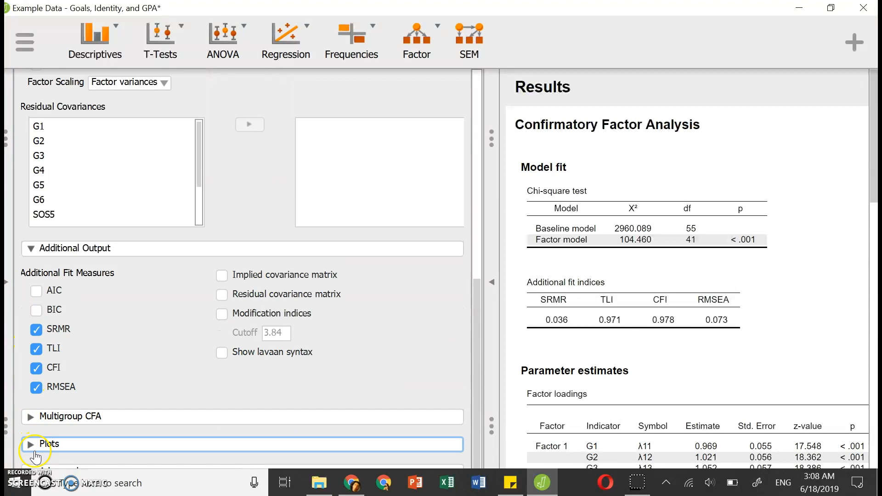
# Set the standardization of the estimates to All in the advanced settings.
pyautogui.click(39, 468)
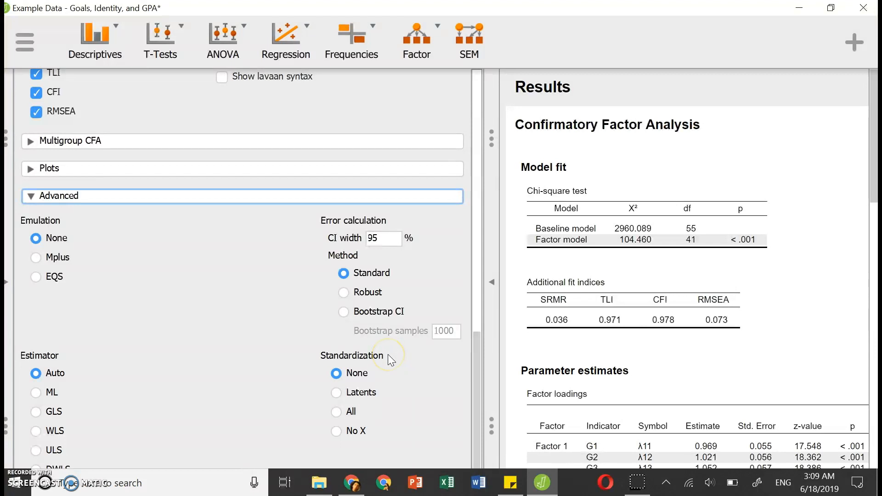
pyautogui.click(337, 412)
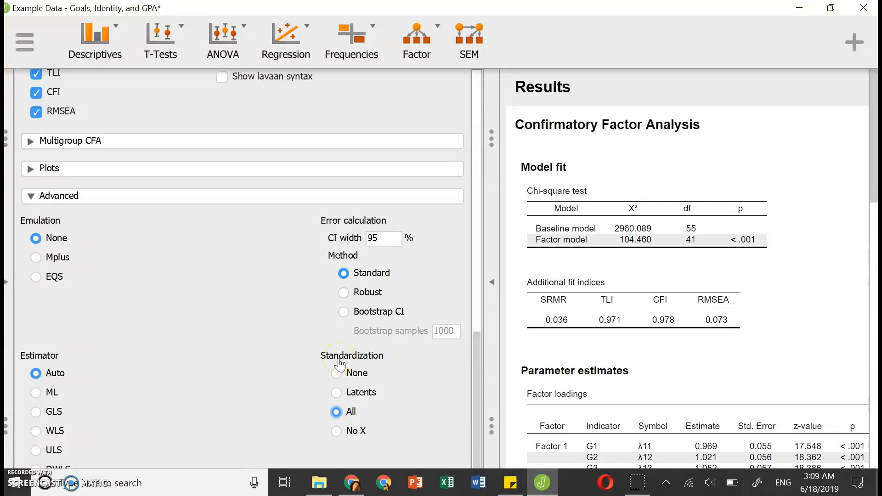
pyautogui.scroll(10, 340, 364)
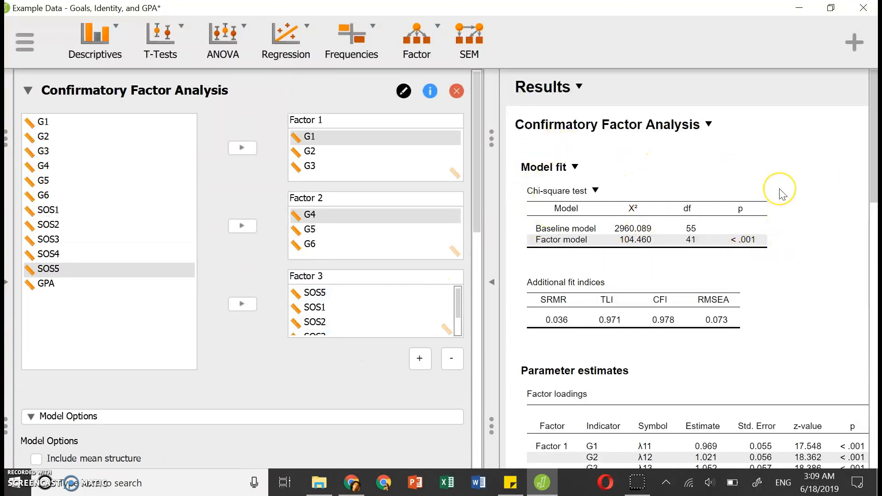
# Hide the input options to widen the results and look through them down to the model plot.
pyautogui.scroll(-1, 781, 193)
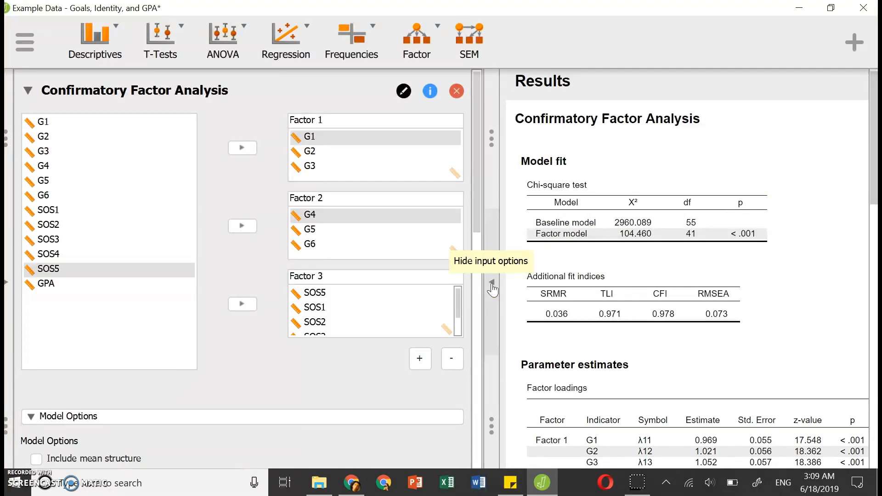
pyautogui.click(492, 285)
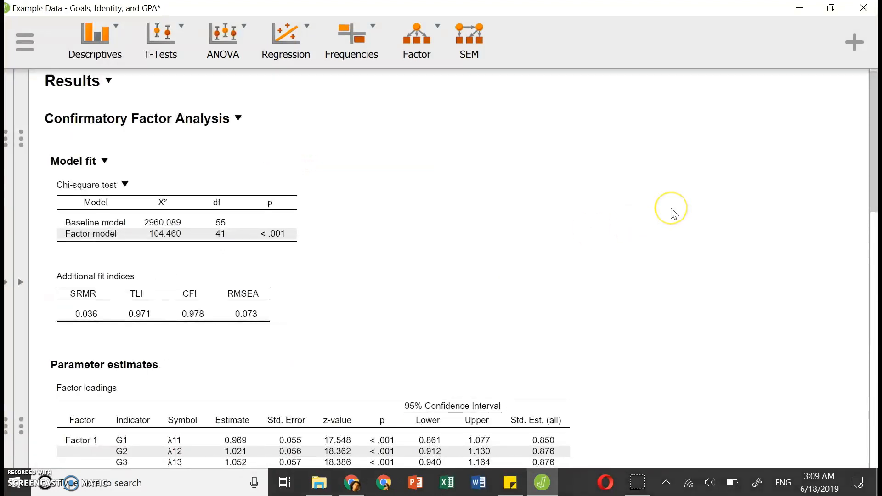
pyautogui.scroll(-15, 674, 214)
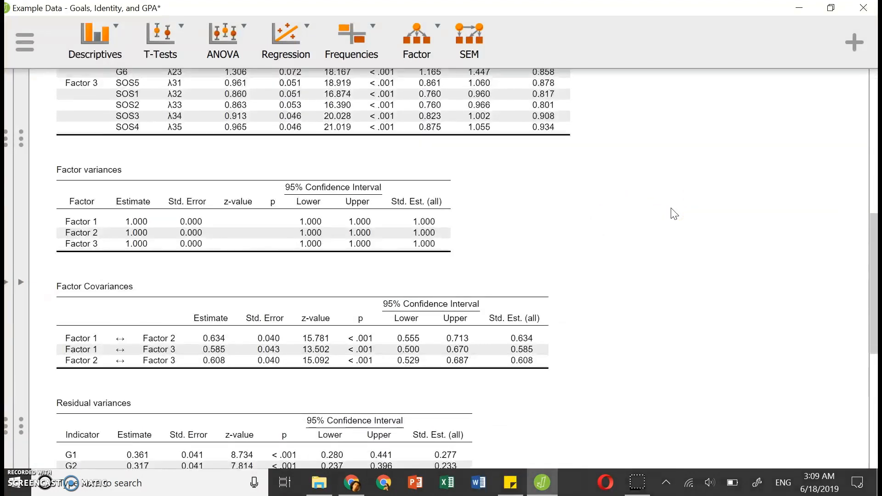
pyautogui.scroll(-3, 674, 213)
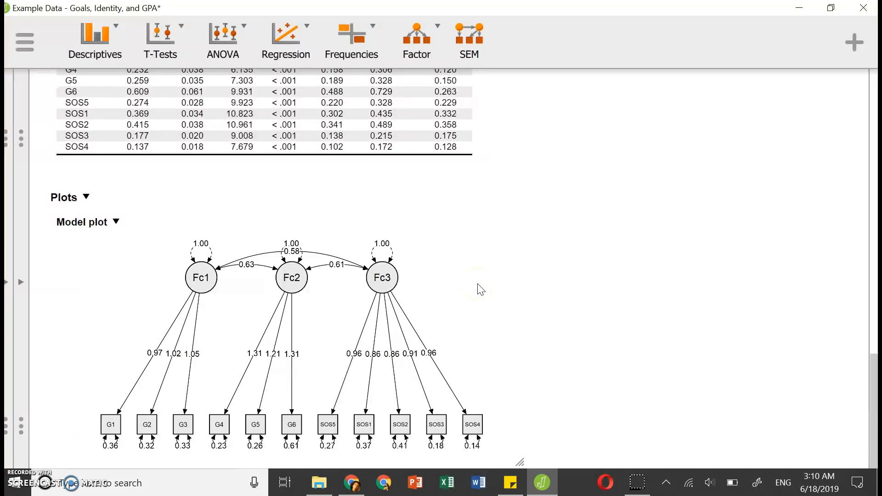
# Examine the model fit, fit indices, factor loadings, factor variances, factor covariances and residual variances in the results.
pyautogui.scroll(15, 477, 289)
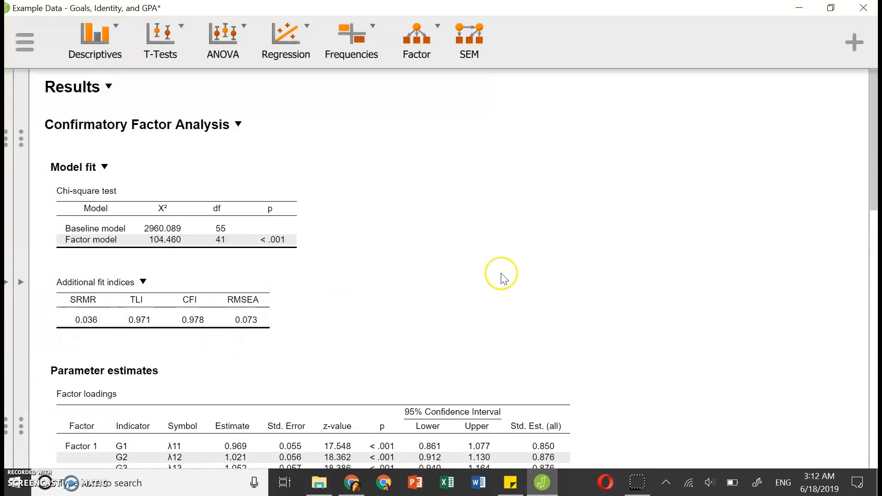
pyautogui.click(873, 188)
pyautogui.moveTo(873, 189); pyautogui.dragTo(873, 258)
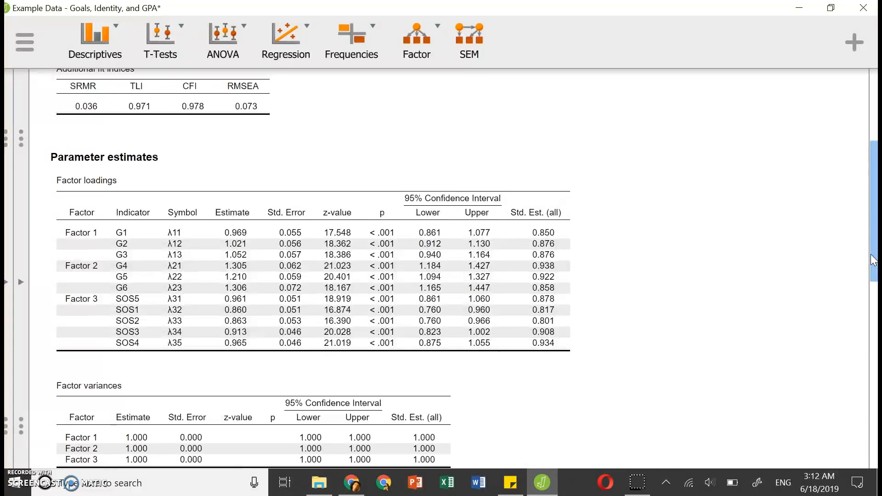
pyautogui.click(716, 235)
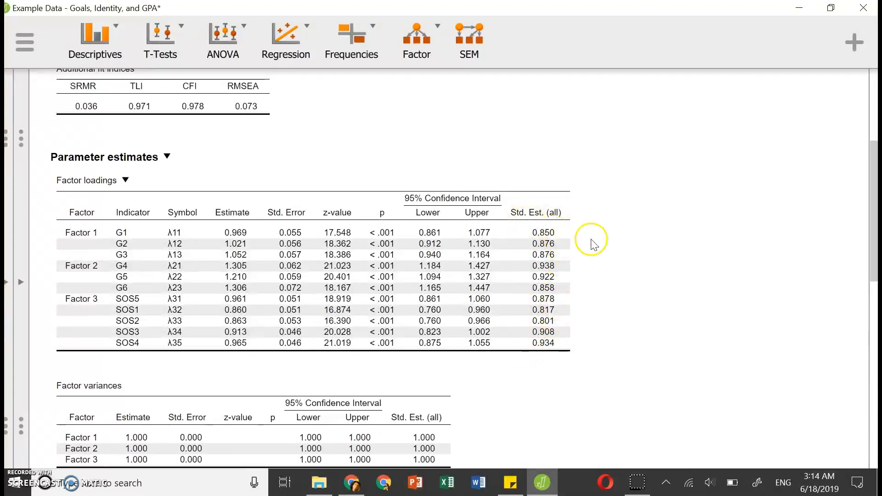
pyautogui.moveTo(873, 226); pyautogui.dragTo(873, 328)
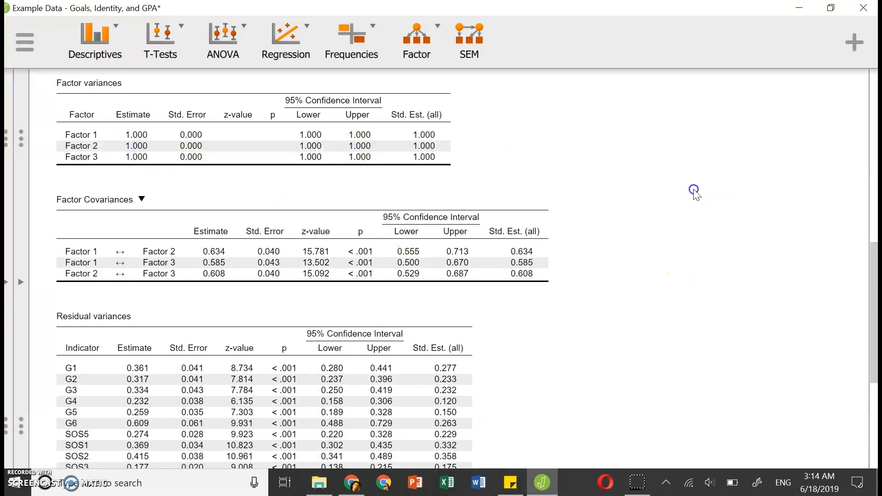
pyautogui.scroll(4, 694, 189)
pyautogui.moveTo(872, 261); pyautogui.dragTo(875, 345)
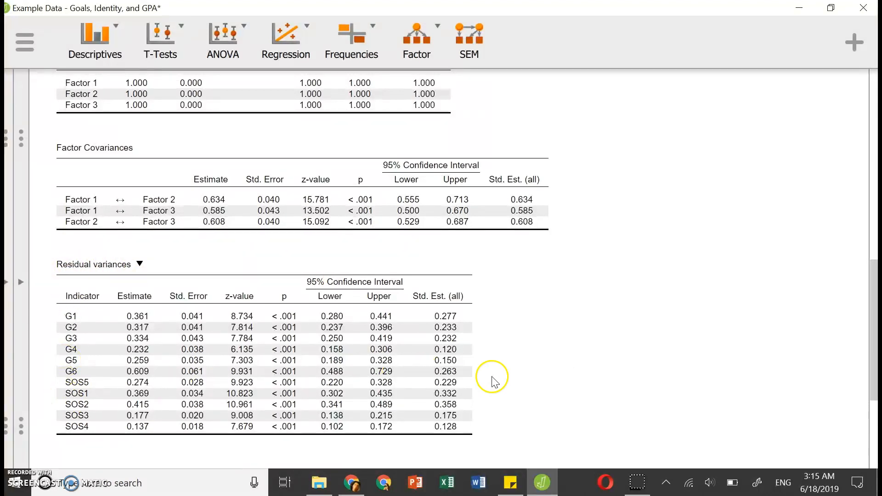
# Show the input options again and rename Factor 1 as Mastery Goal.
pyautogui.moveTo(875, 277); pyautogui.dragTo(867, 393)
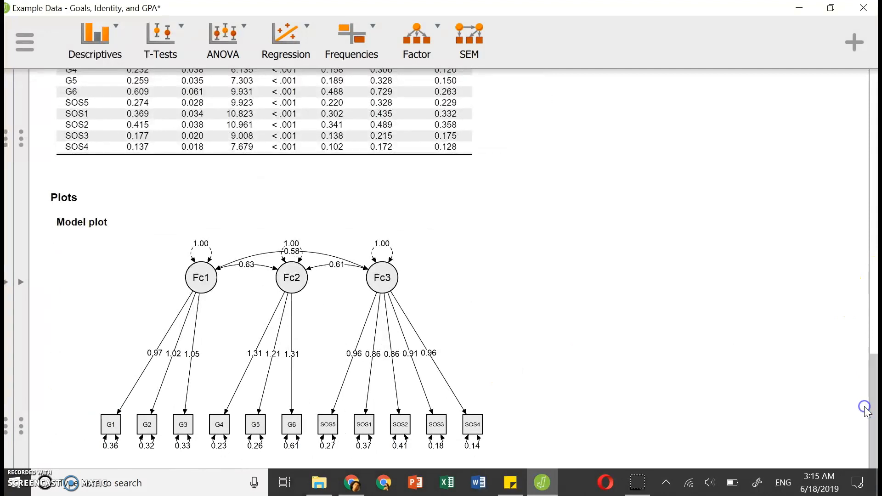
pyautogui.click(19, 286)
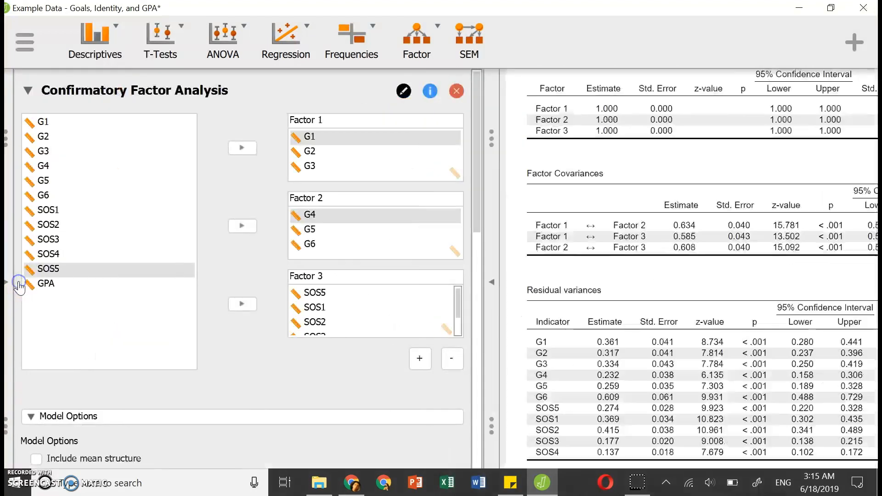
pyautogui.click(328, 119)
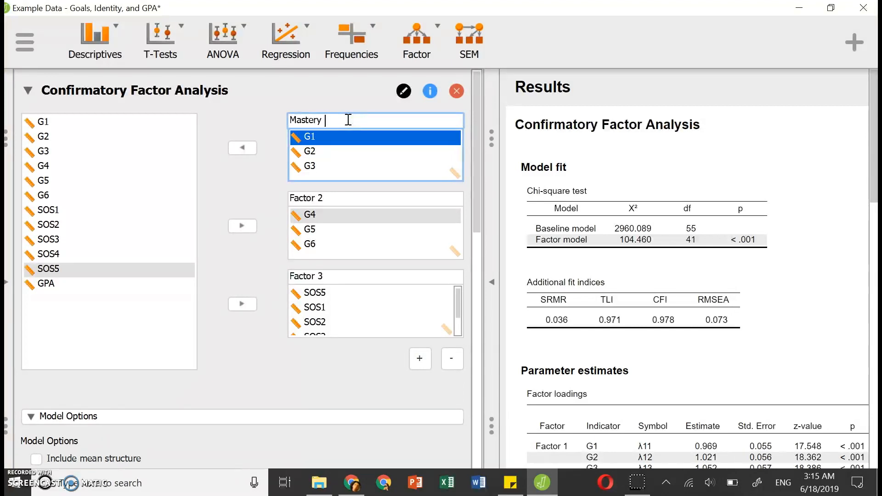
pyautogui.write('Mastery Goal')
# Rename Factor 2 as Performance Goal and Factor 3 as Academic Identity.
pyautogui.click(322, 201)
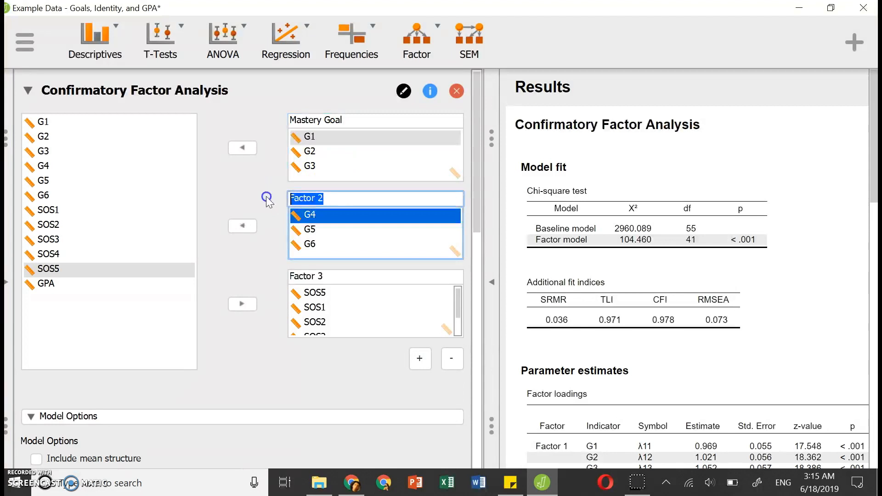
pyautogui.write('Performance GOa')
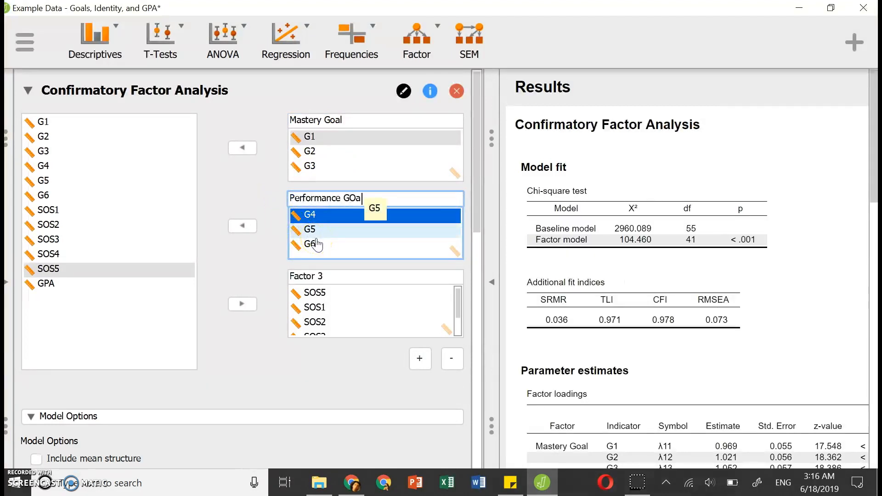
pyautogui.moveTo(330, 278); pyautogui.dragTo(300, 281)
pyautogui.press('BackSpace')
pyautogui.press('BackSpace')
pyautogui.press('BackSpace')
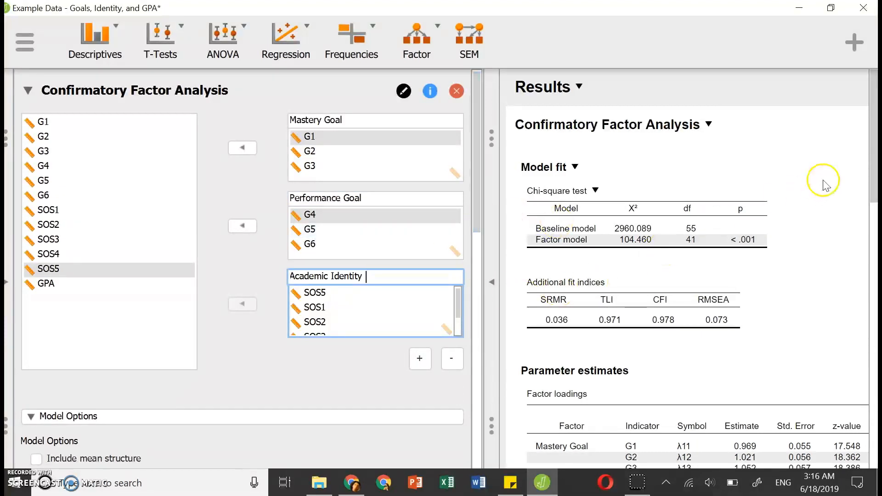
# Examine the factor names in the refreshed results, from the model fit and loadings through the covariances and residual variances to the model plot.
pyautogui.moveTo(872, 151); pyautogui.dragTo(874, 172)
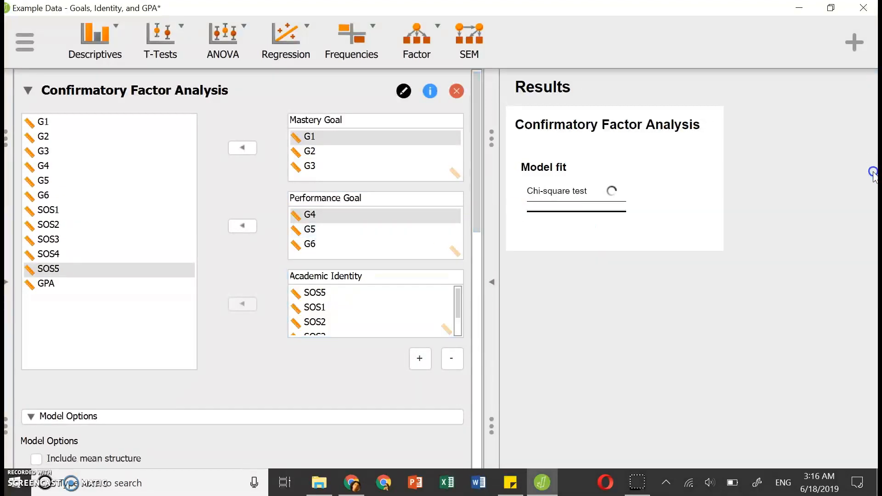
pyautogui.scroll(-1, 683, 237)
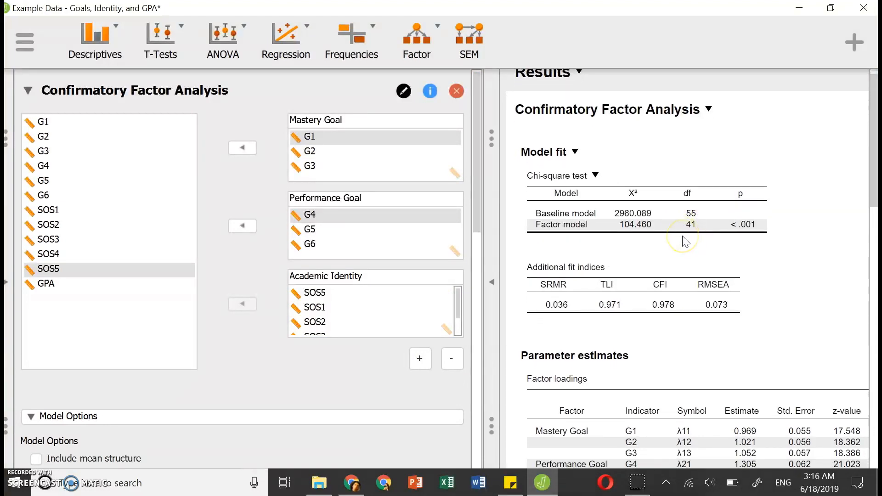
pyautogui.scroll(-3, 683, 236)
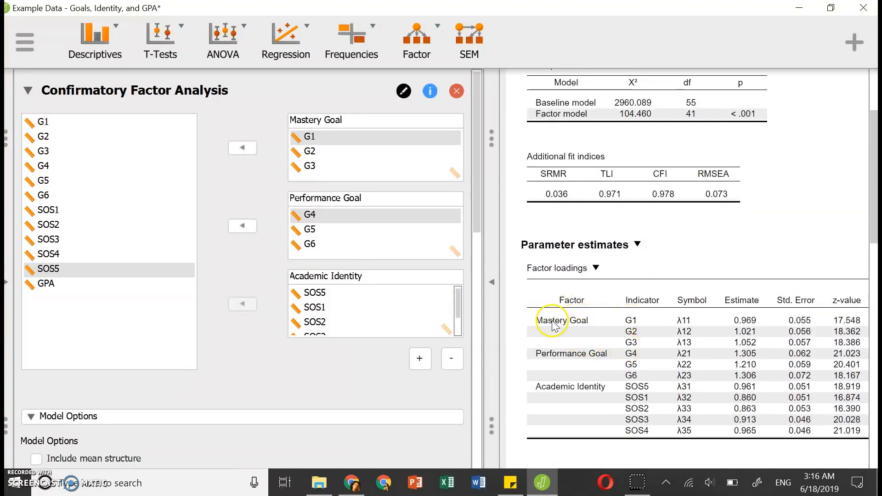
pyautogui.scroll(-5, 570, 372)
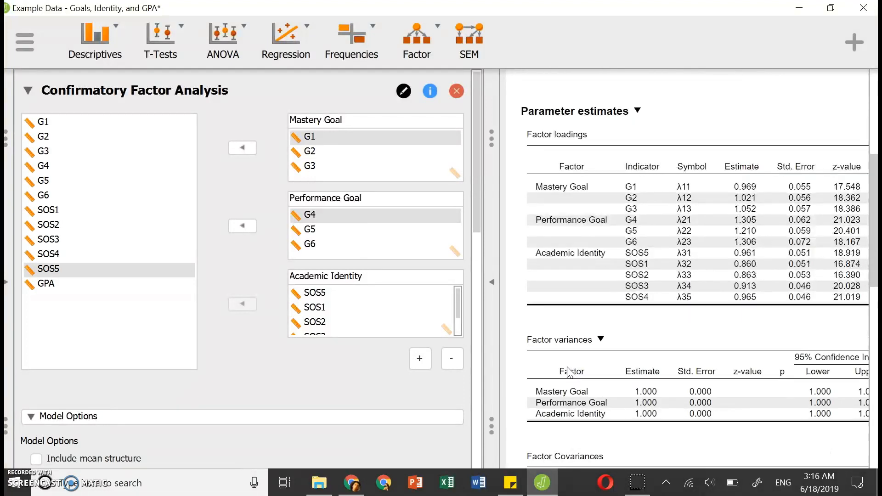
pyautogui.scroll(-3, 551, 369)
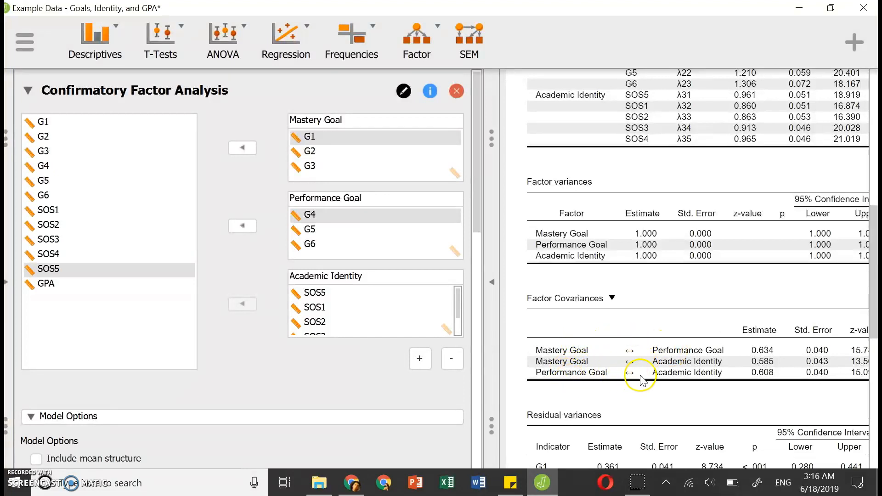
pyautogui.scroll(-3, 648, 381)
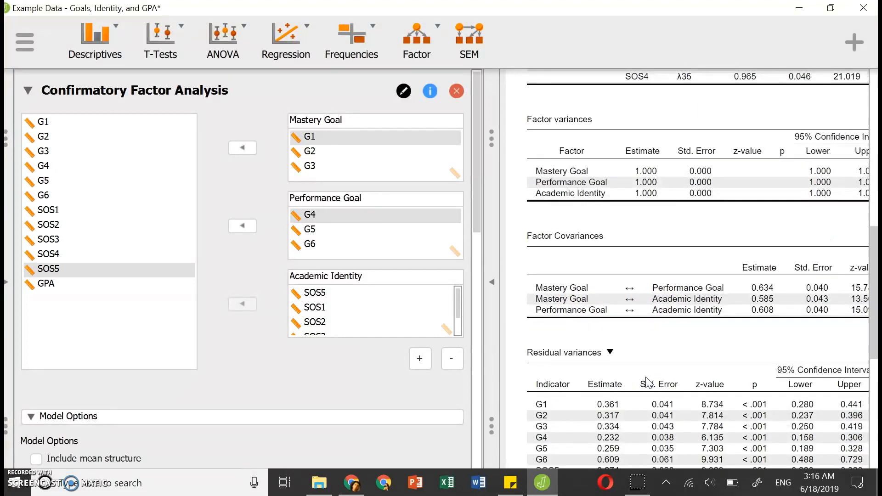
pyautogui.scroll(-6, 648, 381)
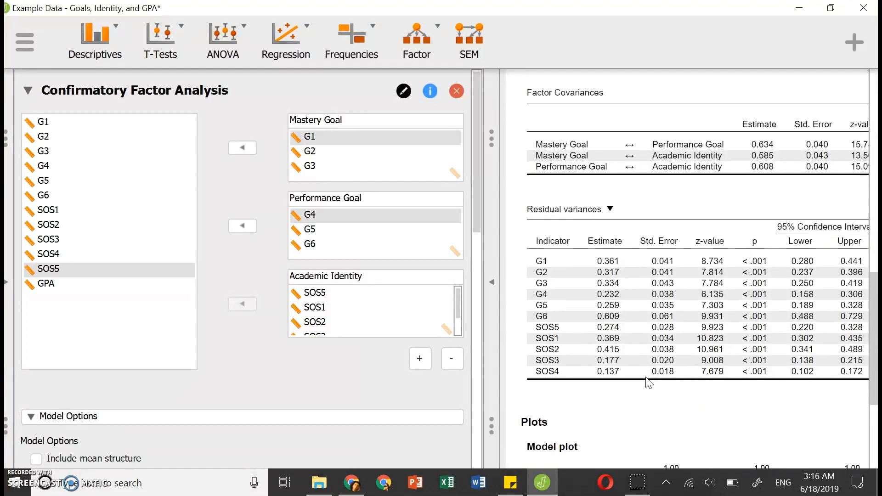
pyautogui.scroll(-2, 648, 382)
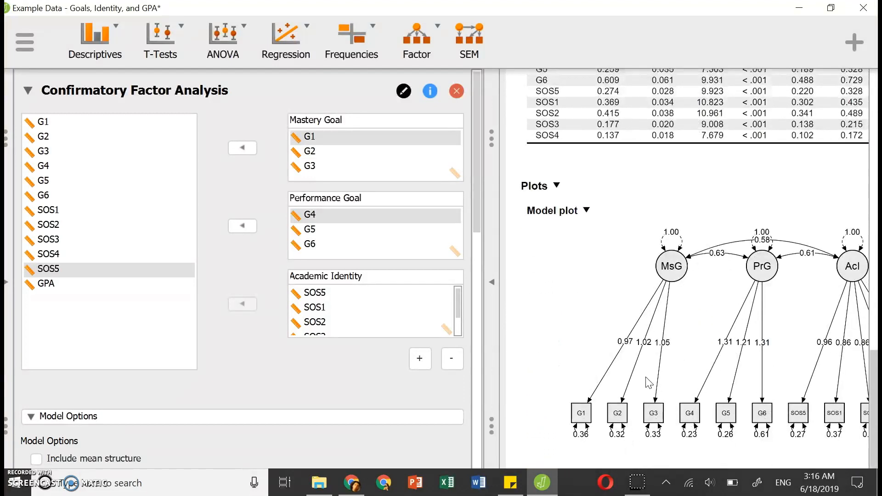